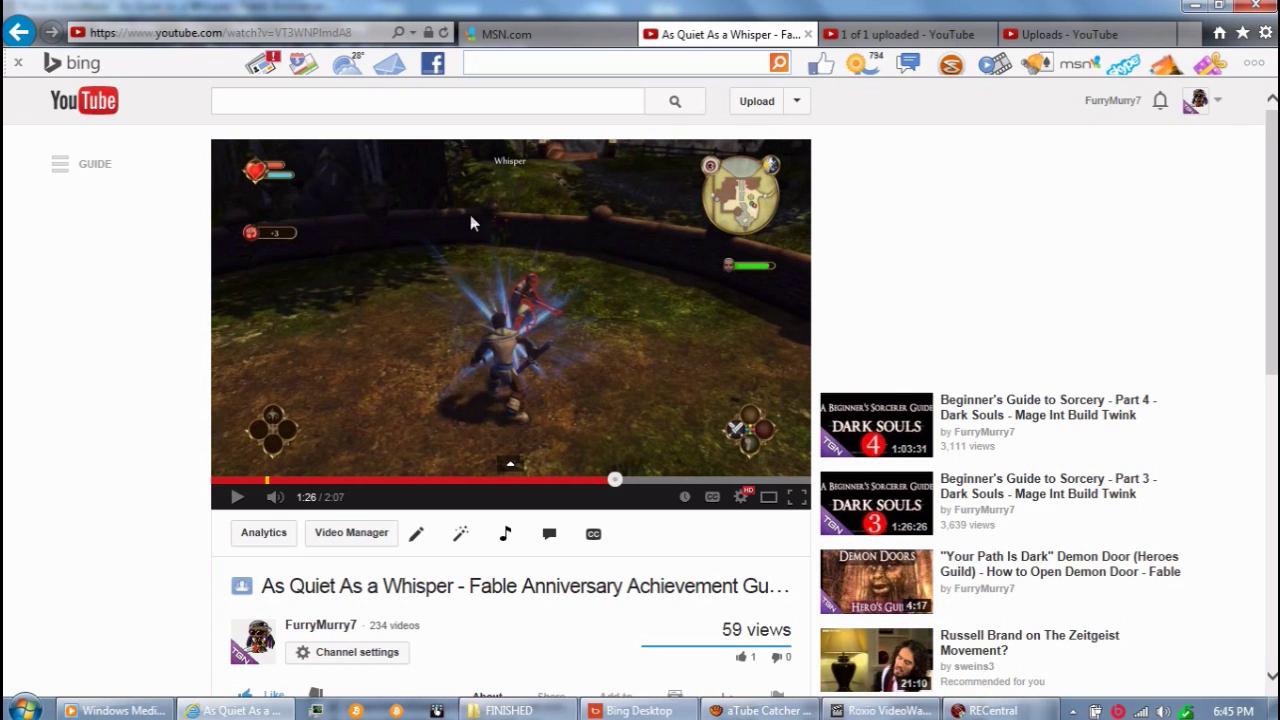
- Position the Media Player copy of the clip over the page, then bring YouTube forward
scroll(471, 220, down, 1)
scroll(509, 420, up, 1)
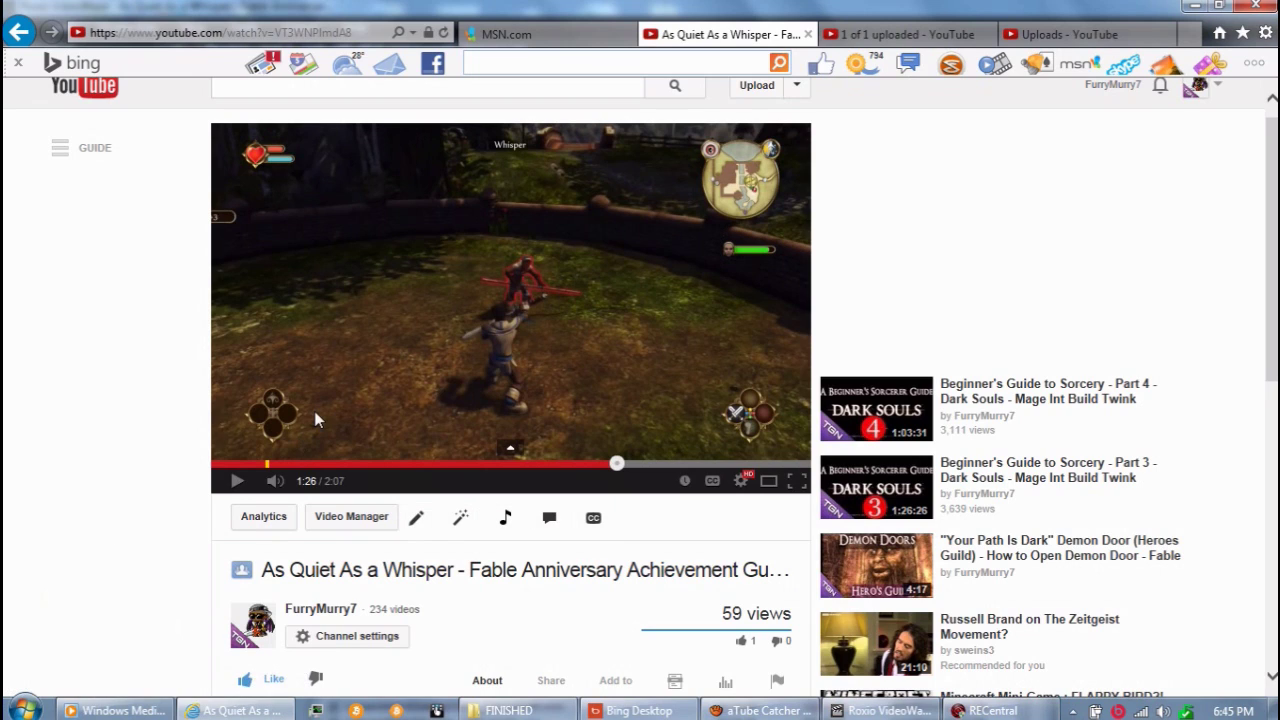
click(72, 710)
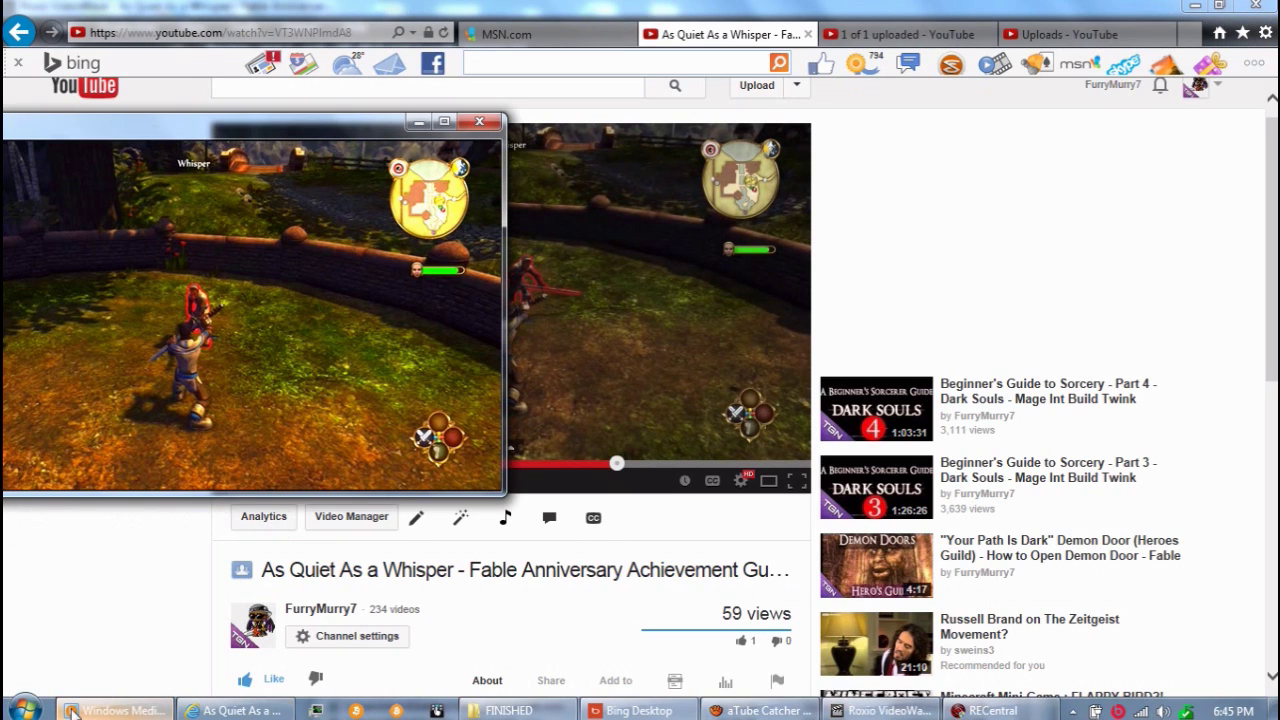
mouse_move(265, 138)
mouse_down()
mouse_move(365, 136)
mouse_move(514, 189)
mouse_move(550, 235)
mouse_move(750, 223)
mouse_move(850, 86)
mouse_move(866, 104)
mouse_move(485, 159)
mouse_move(324, 123)
mouse_move(250, 130)
mouse_up()
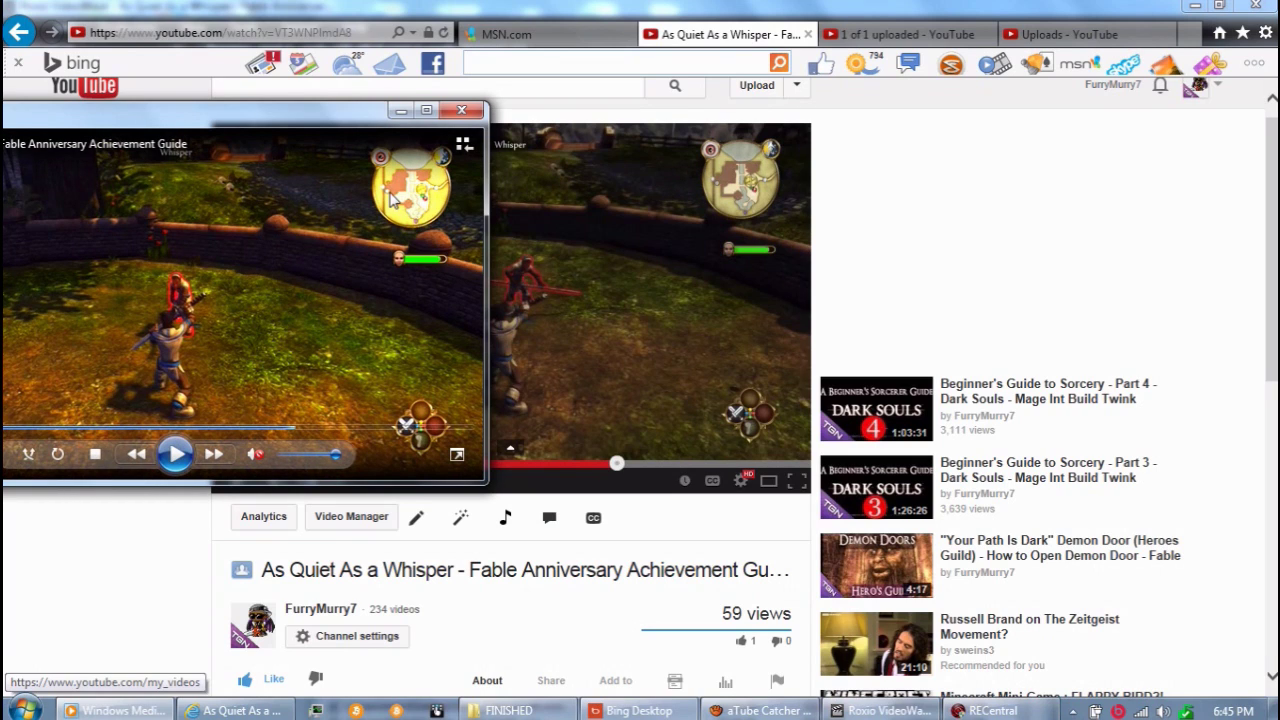
mouse_move(327, 118)
mouse_down()
mouse_move(345, 130)
mouse_move(347, 118)
mouse_up()
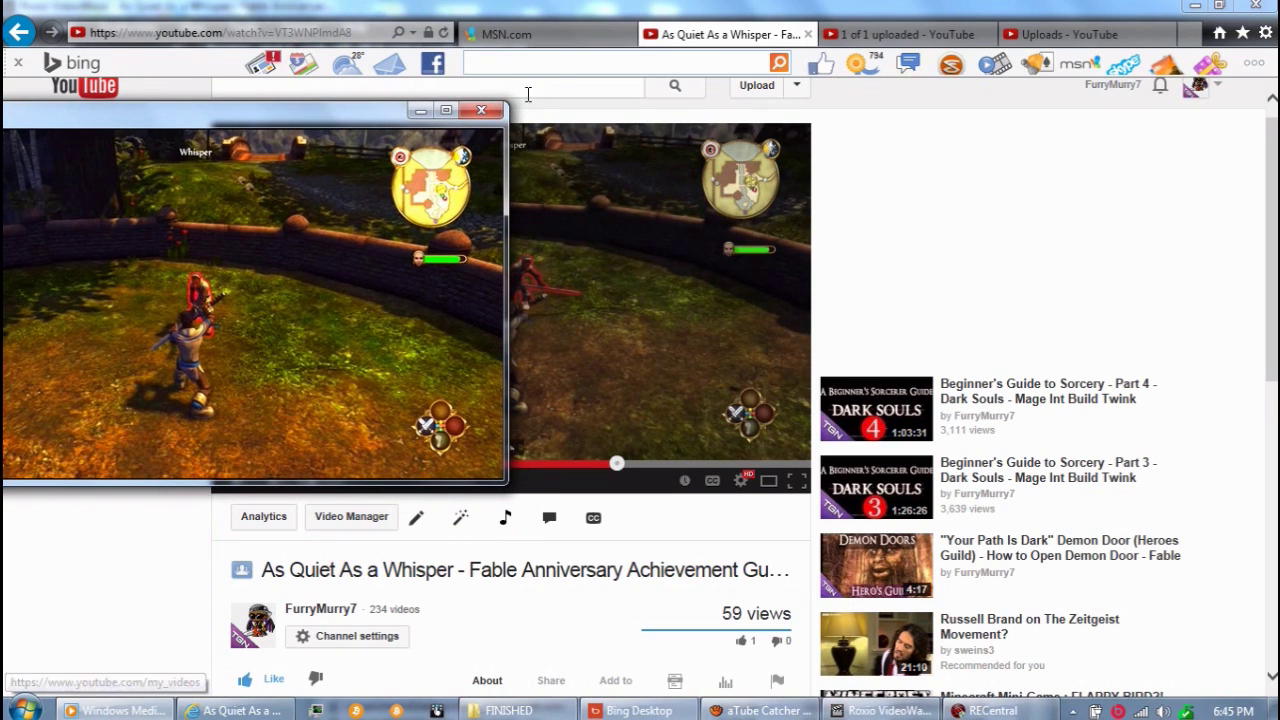
mouse_move(262, 122)
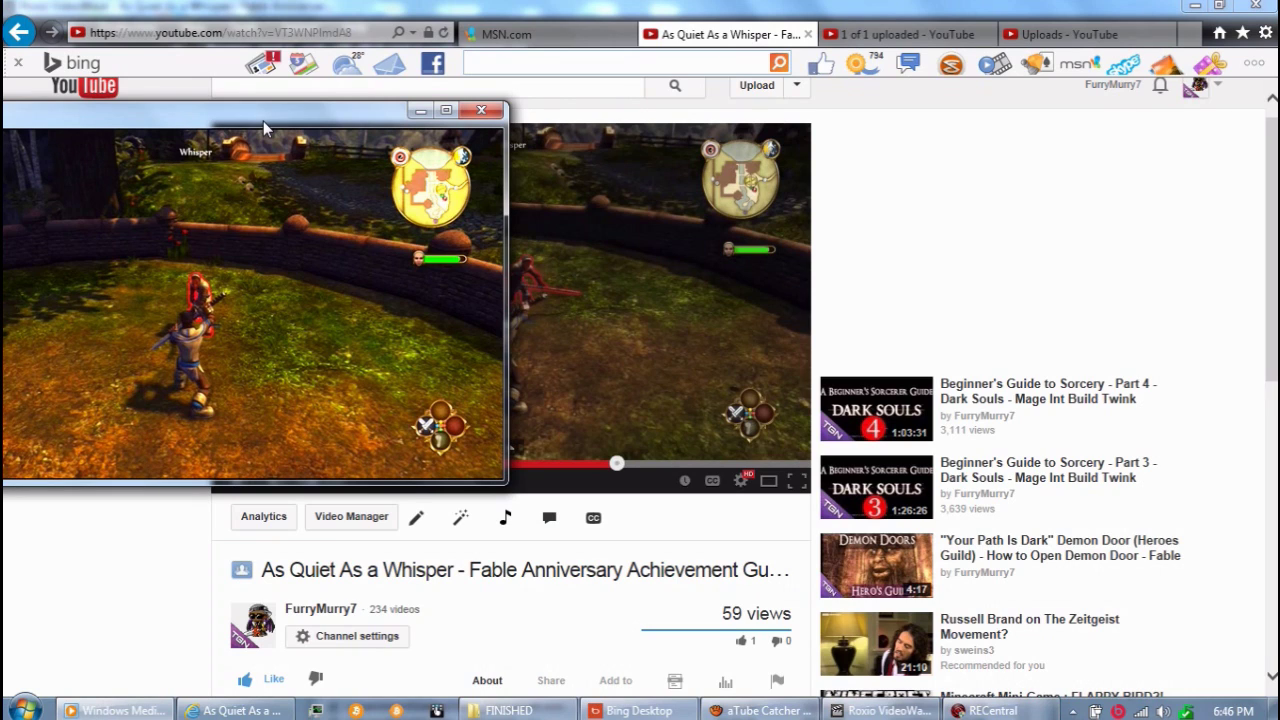
click(791, 4)
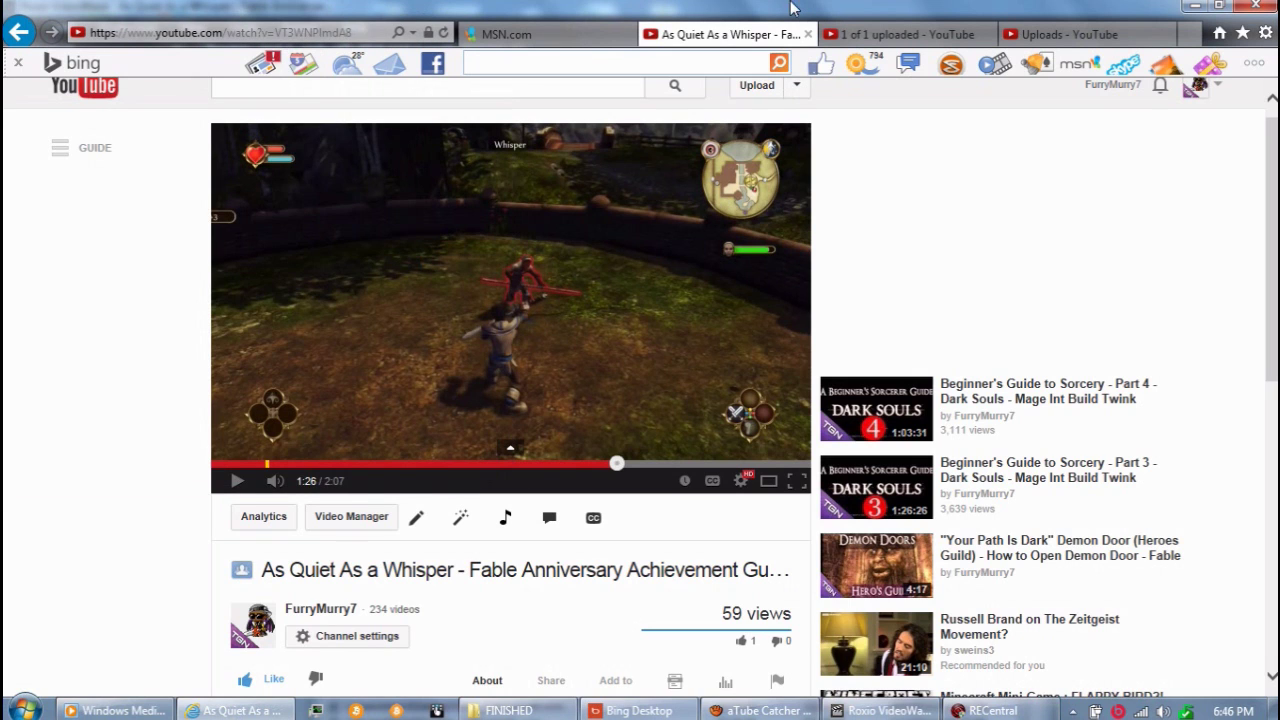
- View the paused YouTube clip full screen twice, then bring Media Player back in front
click(796, 481)
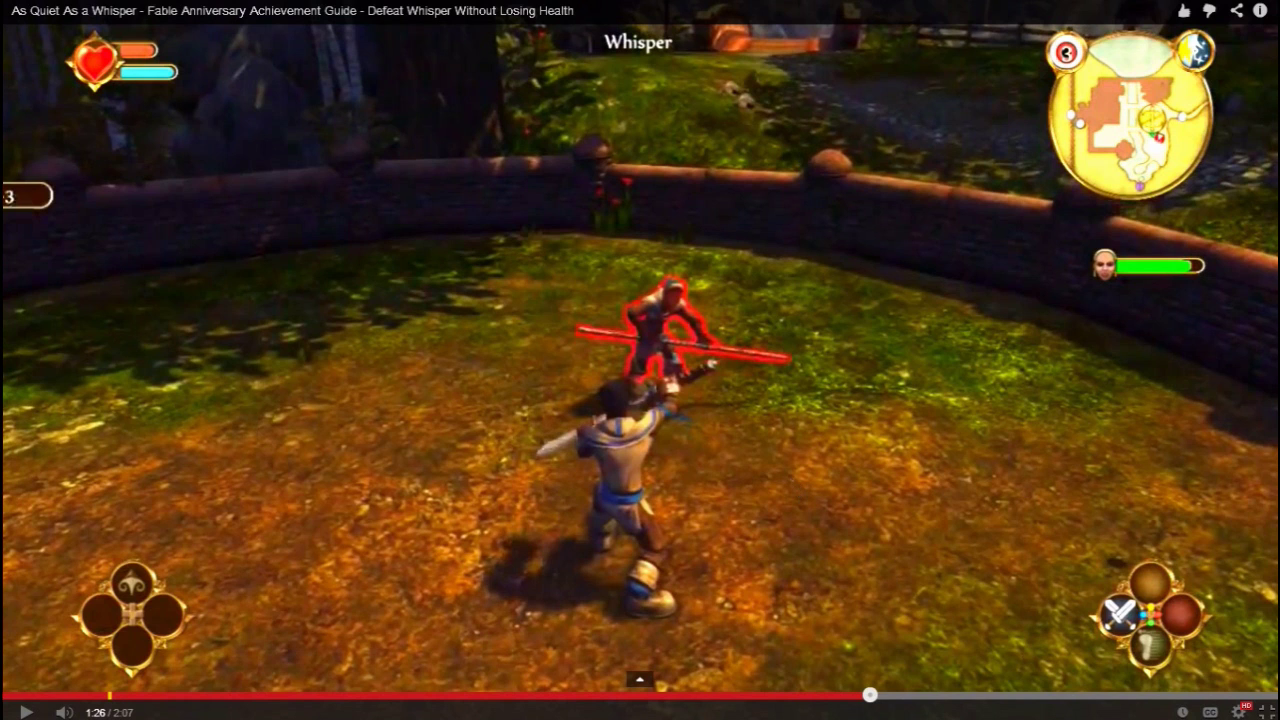
key(Escape)
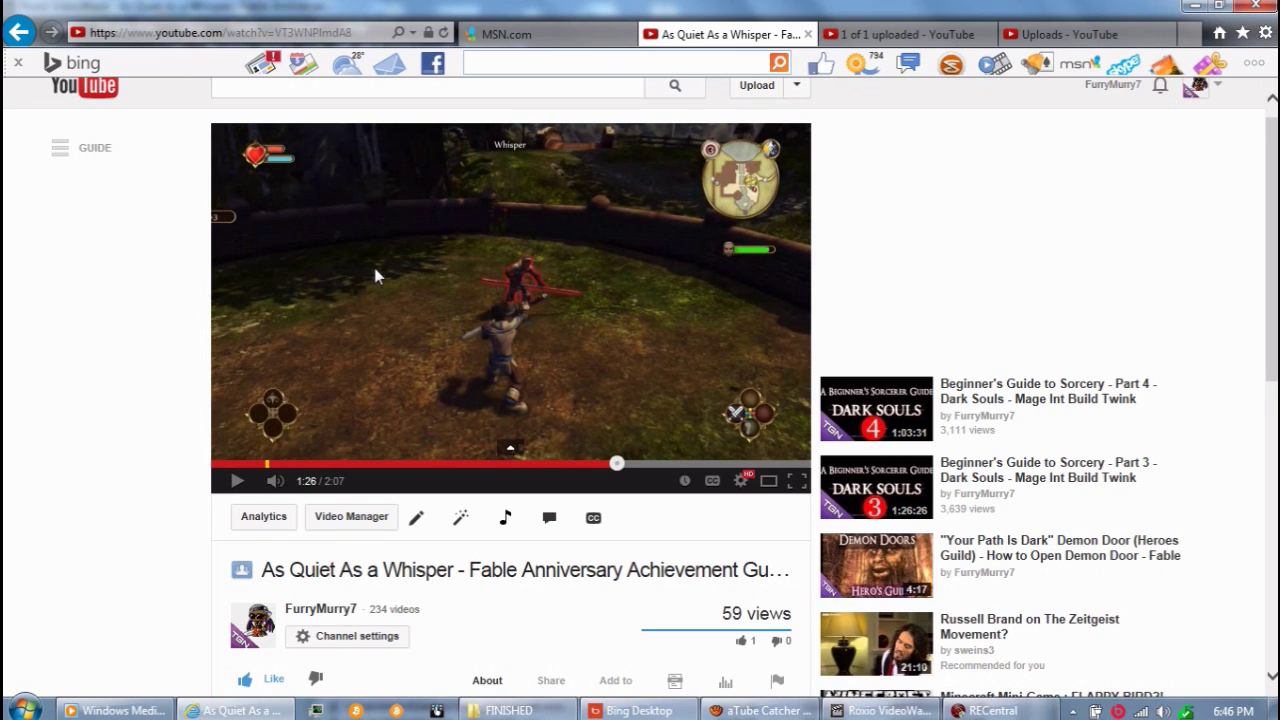
click(796, 483)
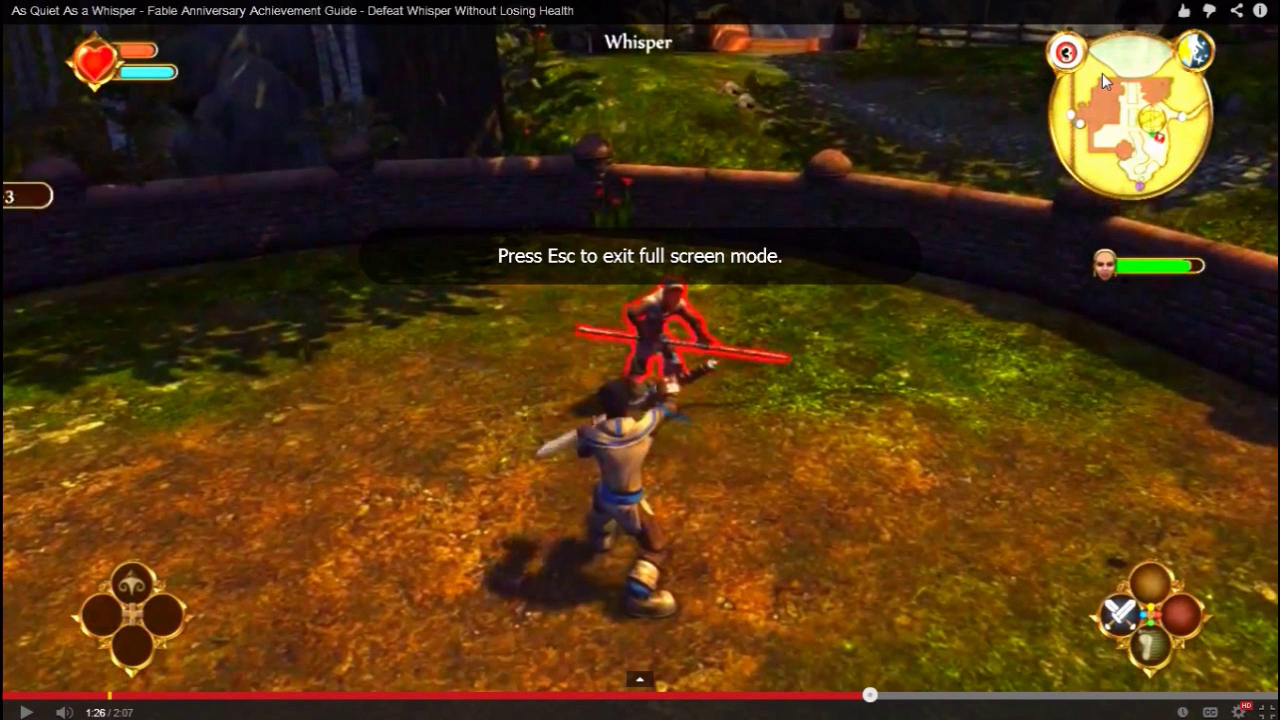
key(Escape)
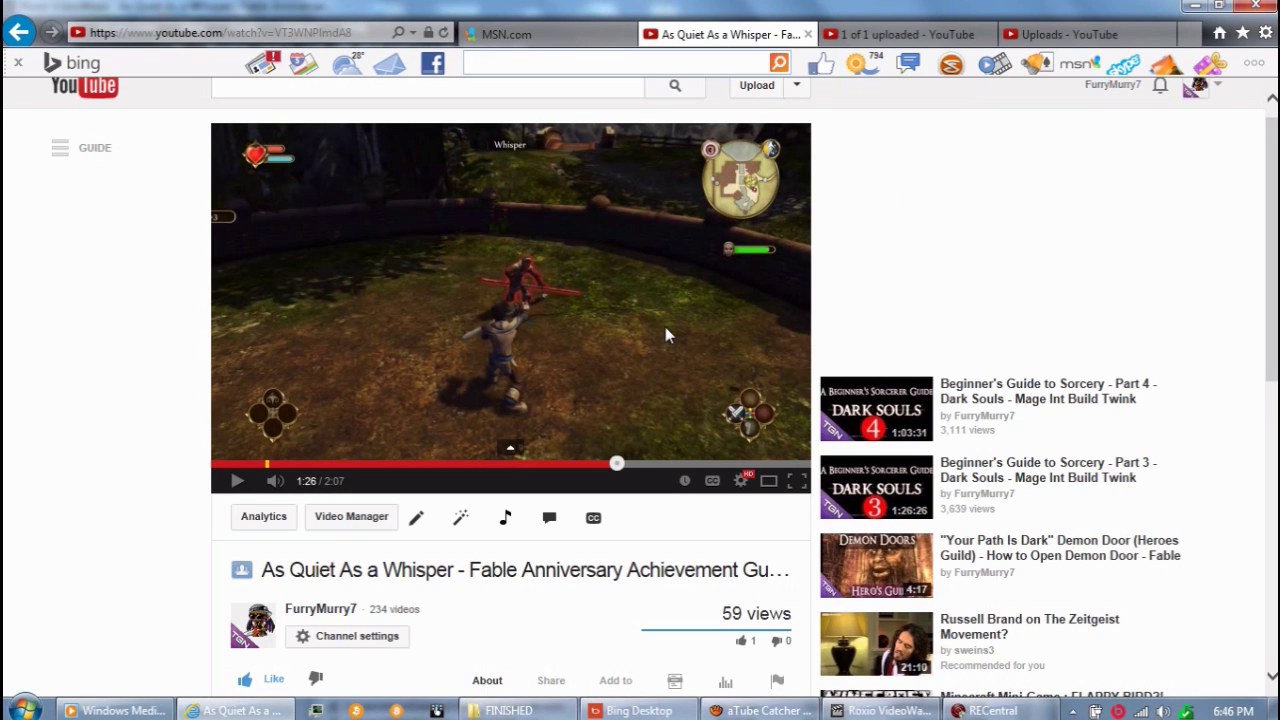
click(118, 710)
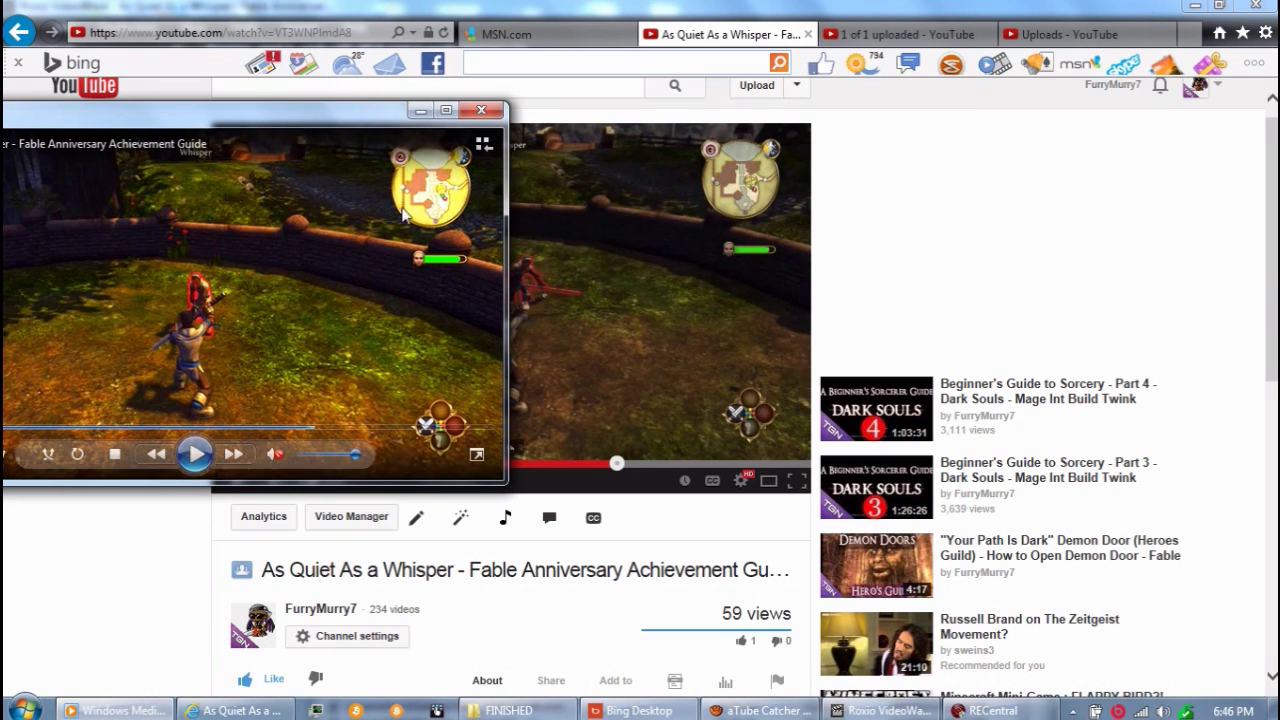
- In Media Player's video settings, lower the hue, boost saturation and lower brightness
right_click(295, 229)
mouse_move(385, 400)
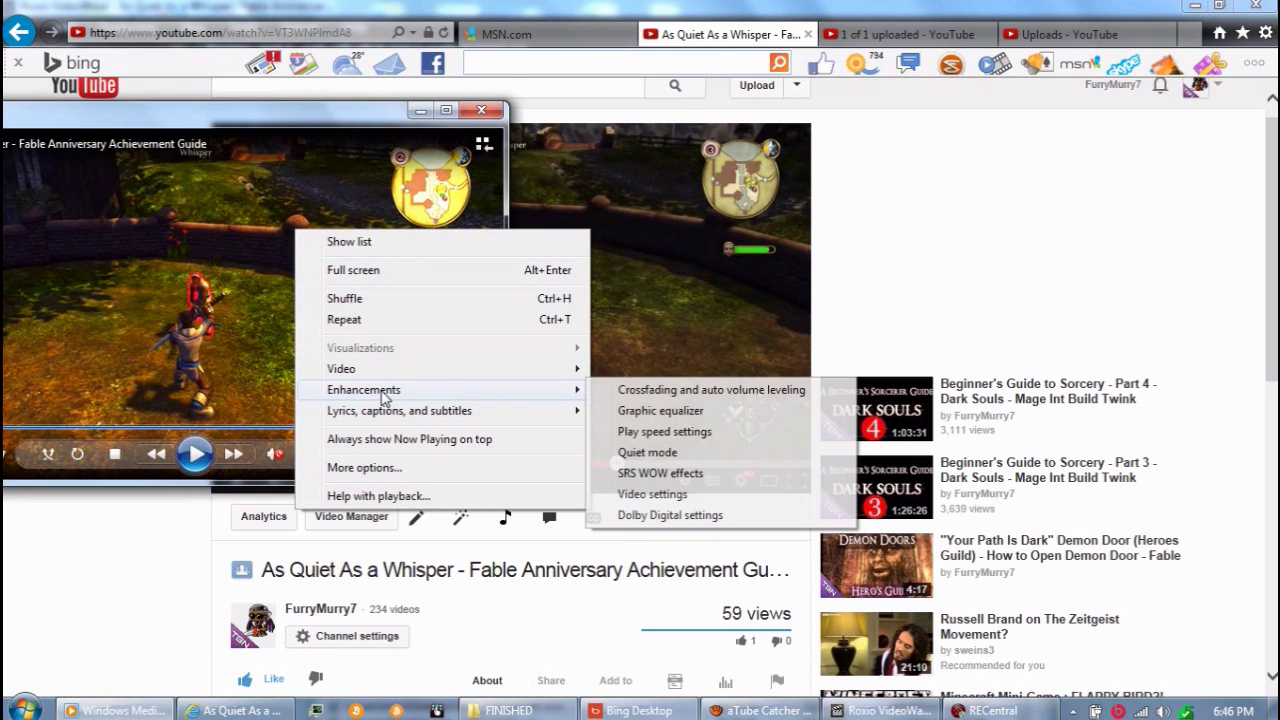
click(688, 494)
drag(213, 128, 734, 263)
drag(611, 315, 550, 316)
drag(603, 362, 657, 360)
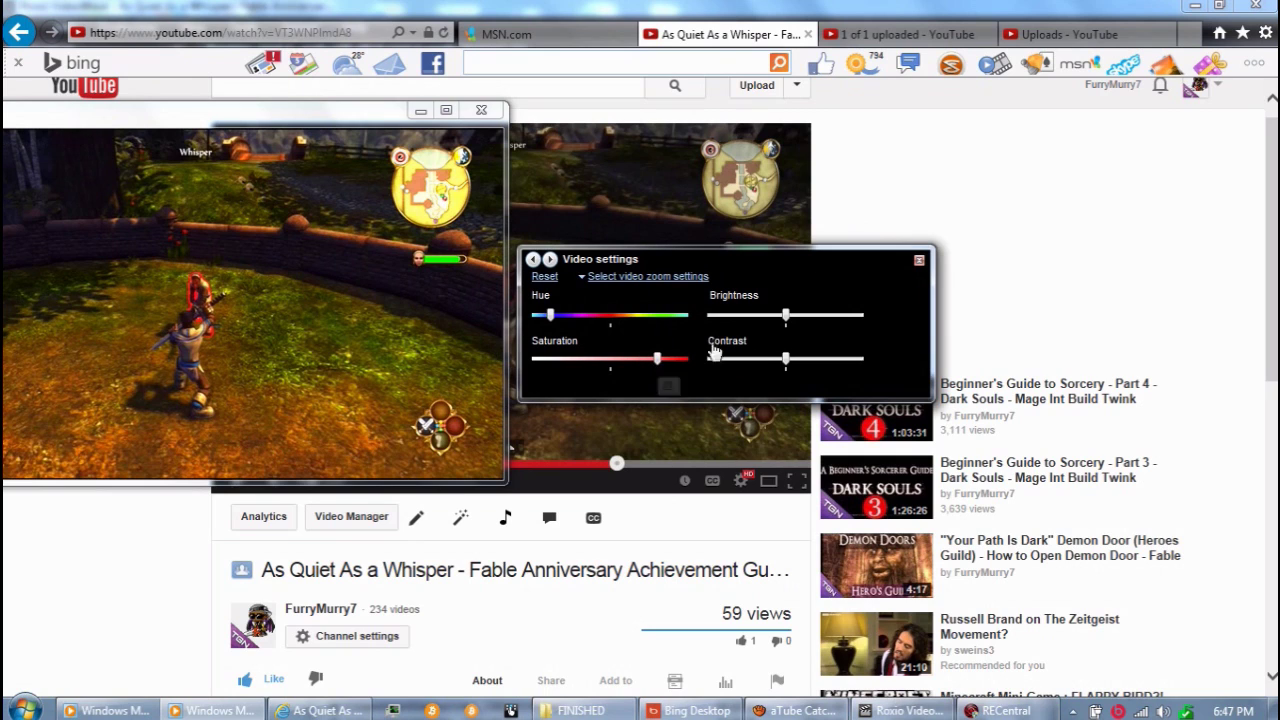
drag(785, 316, 744, 316)
click(919, 261)
- Reset hue, saturation, brightness and contrast to defaults, then return to the YouTube page
mouse_move(306, 250)
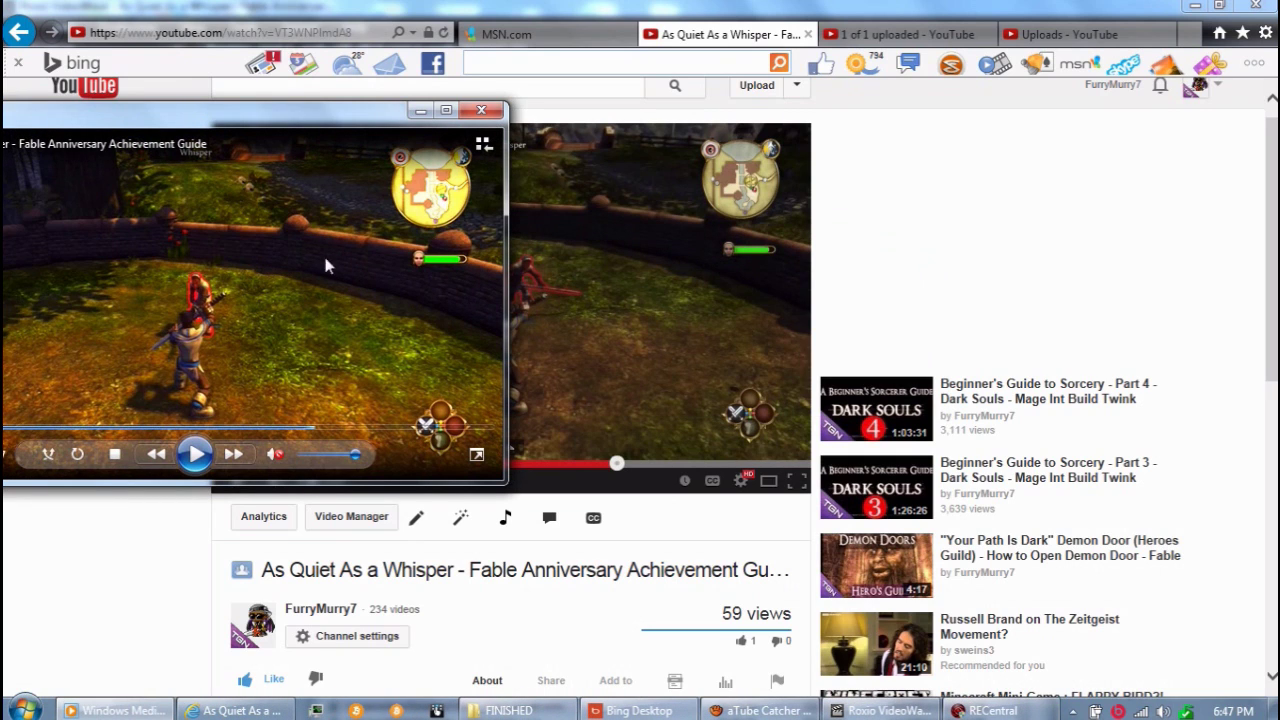
right_click(241, 269)
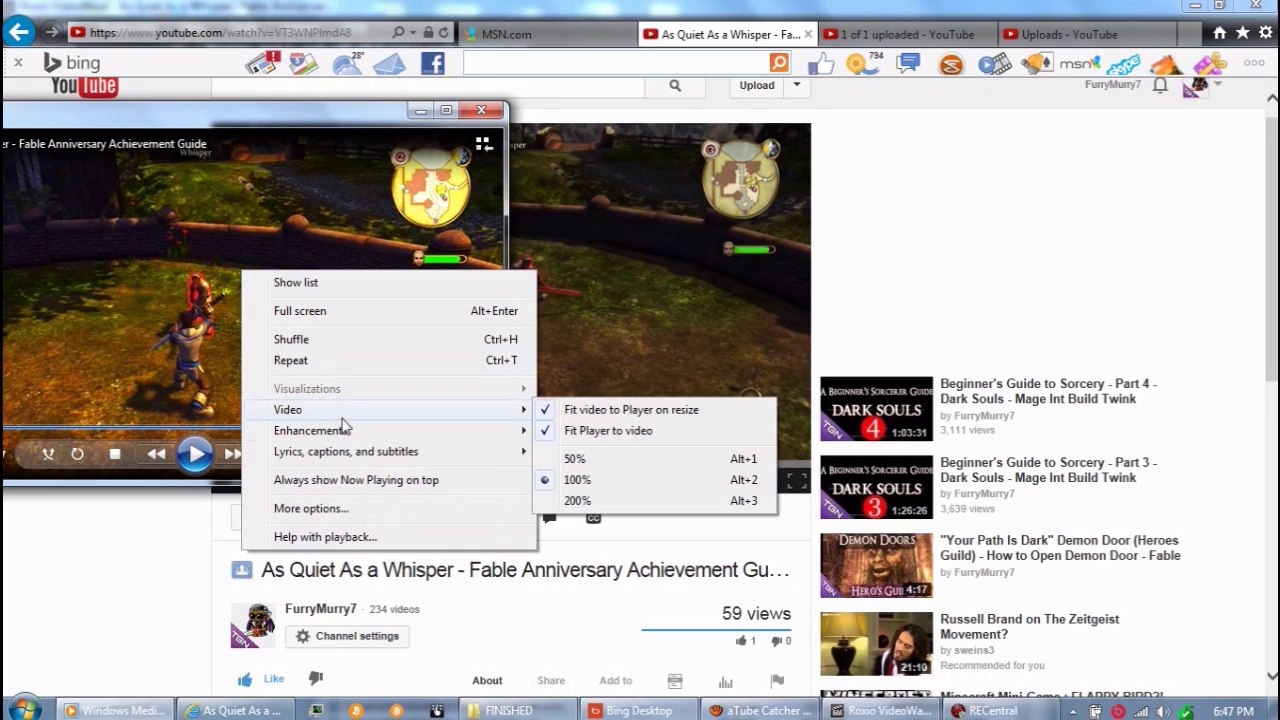
mouse_move(342, 432)
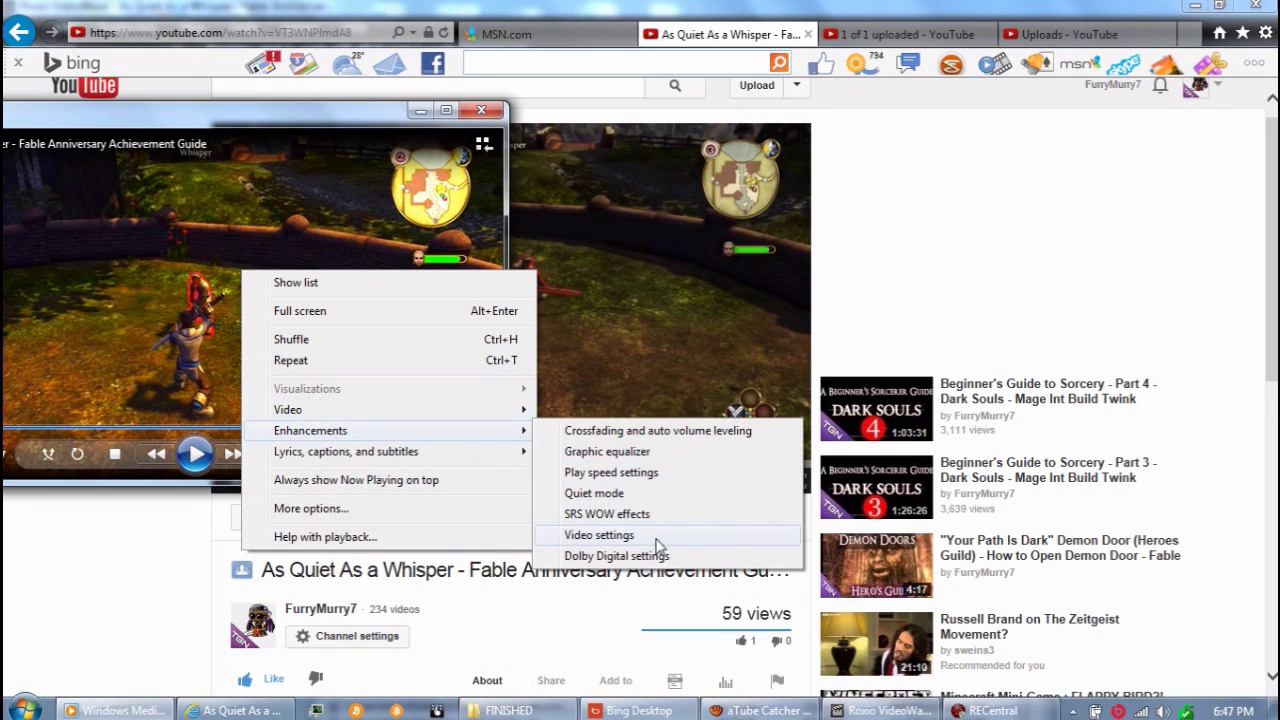
click(662, 540)
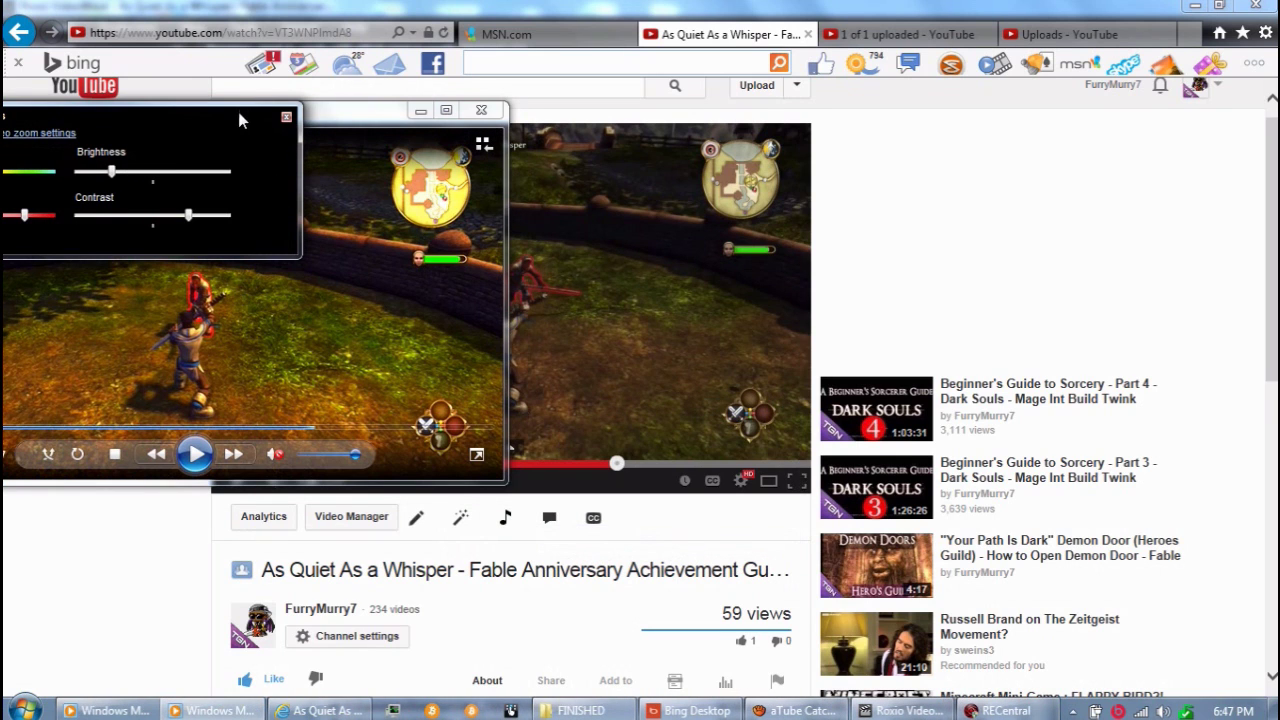
mouse_move(322, 158)
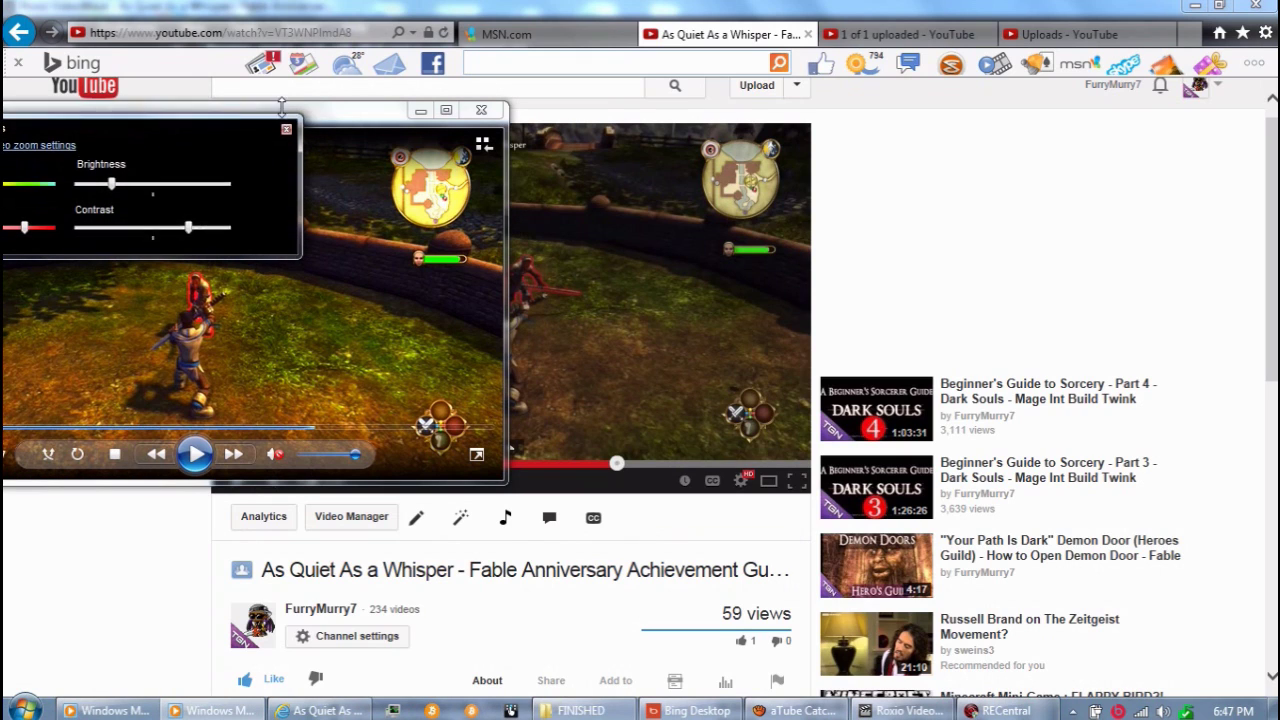
drag(256, 123, 475, 185)
click(150, 195)
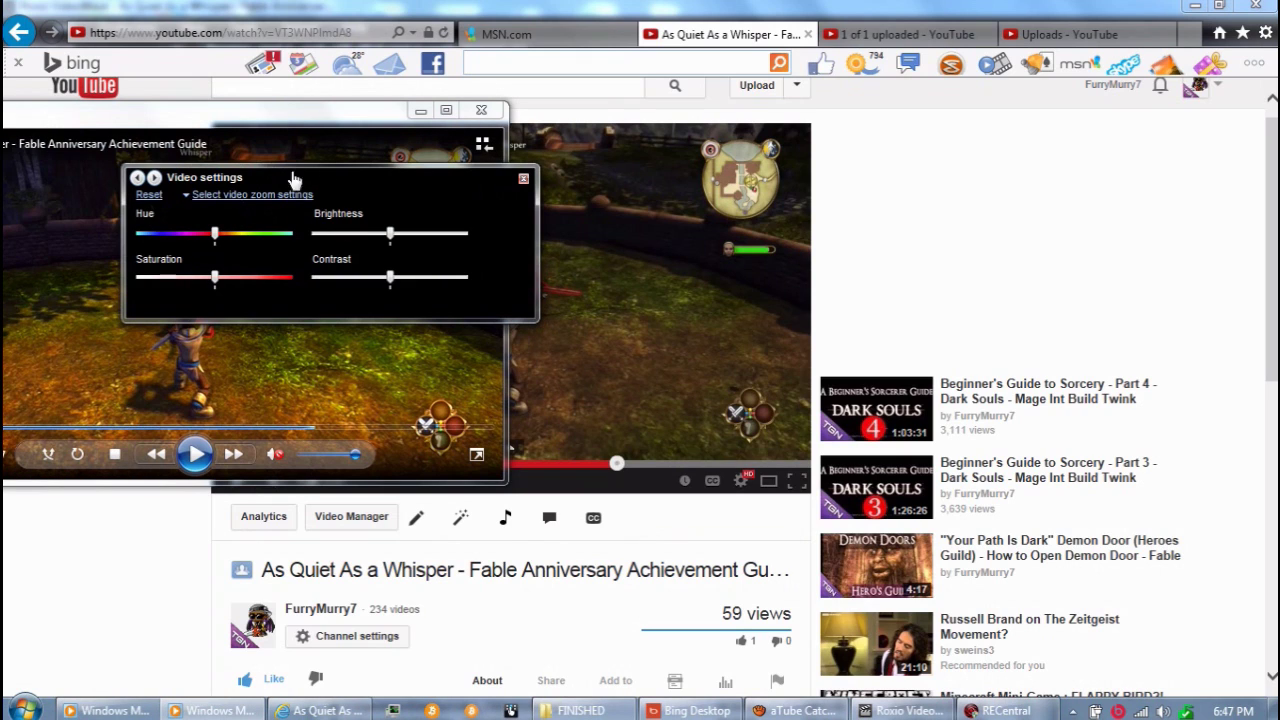
click(523, 180)
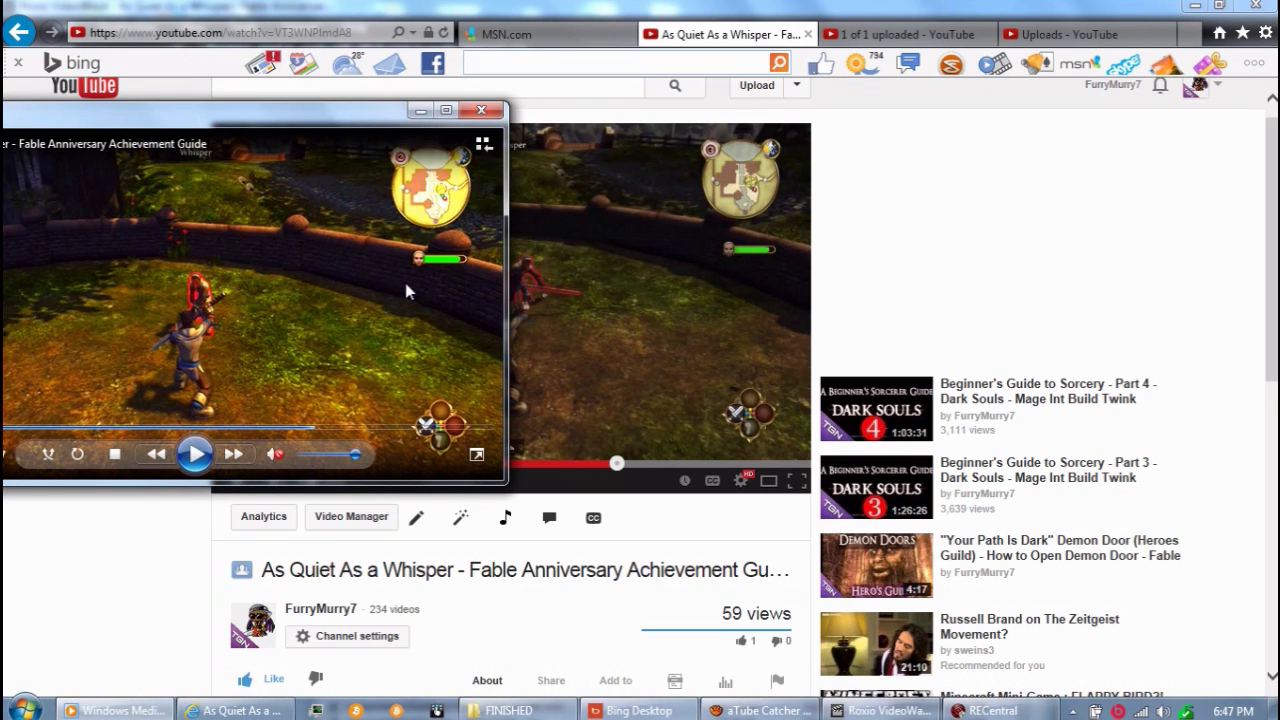
click(722, 6)
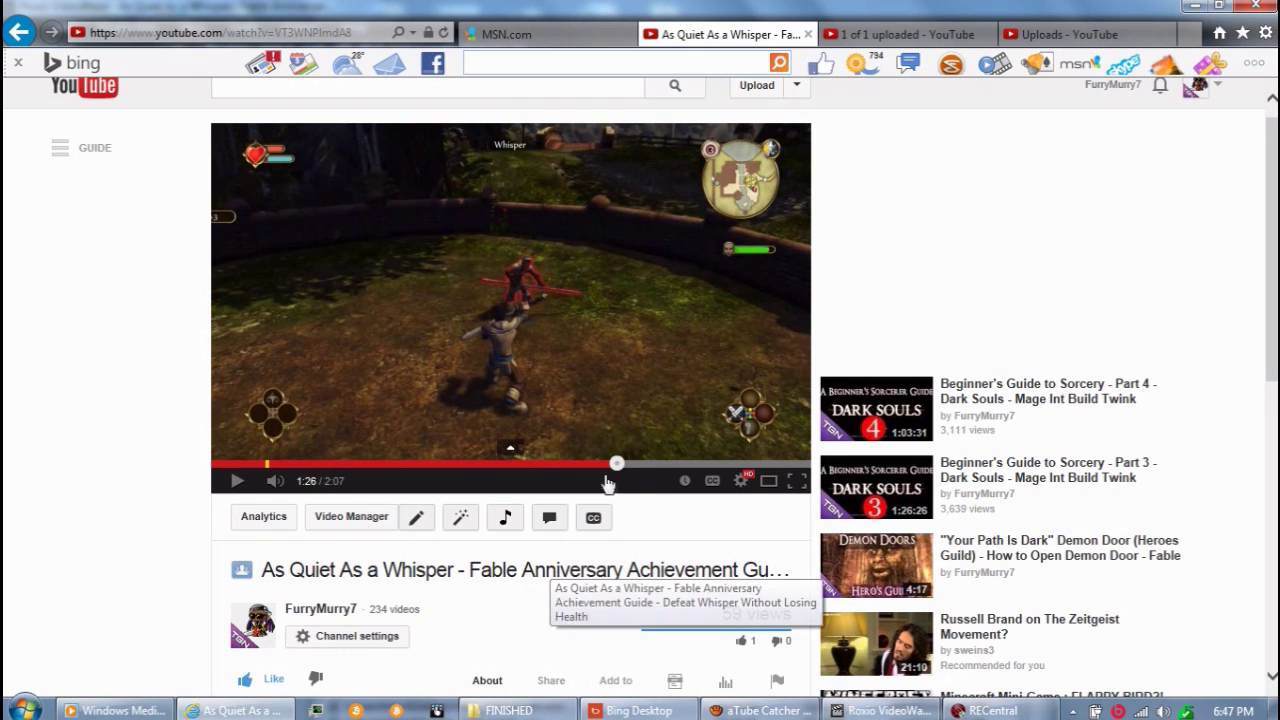
- Switch between VideoWave and the YouTube page, ending back in the VideoWave editor
click(876, 711)
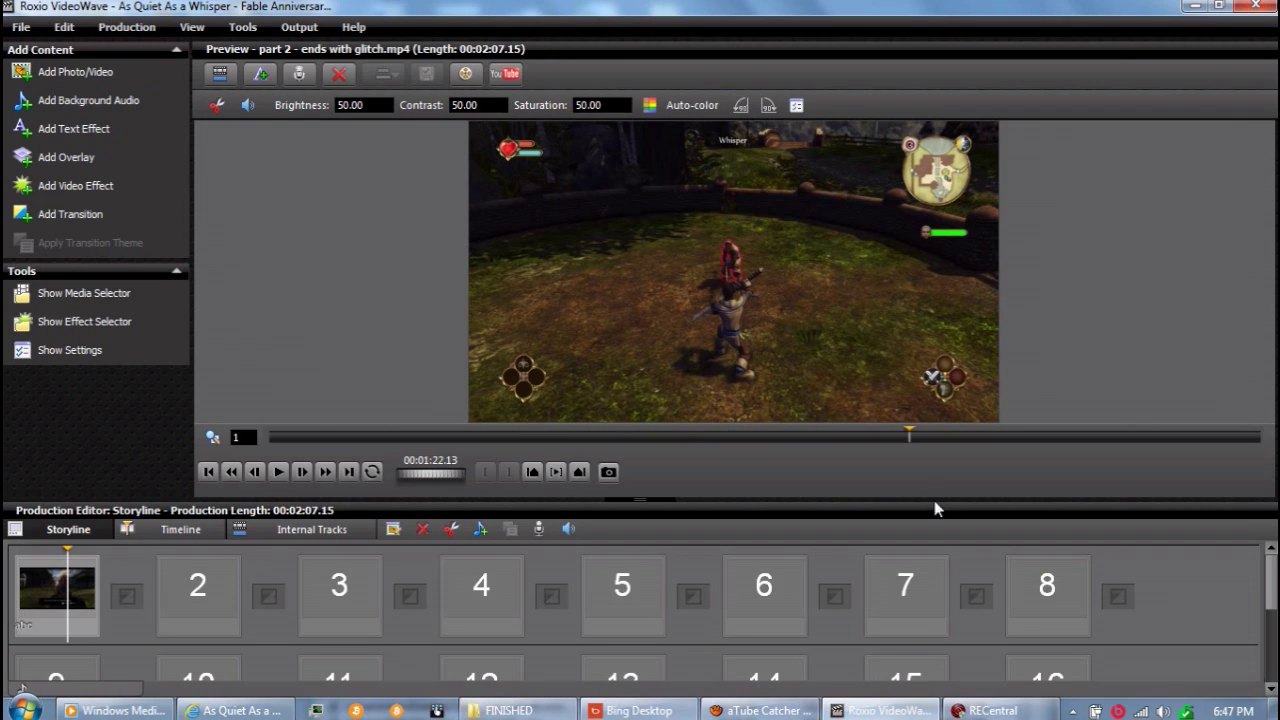
mouse_move(262, 712)
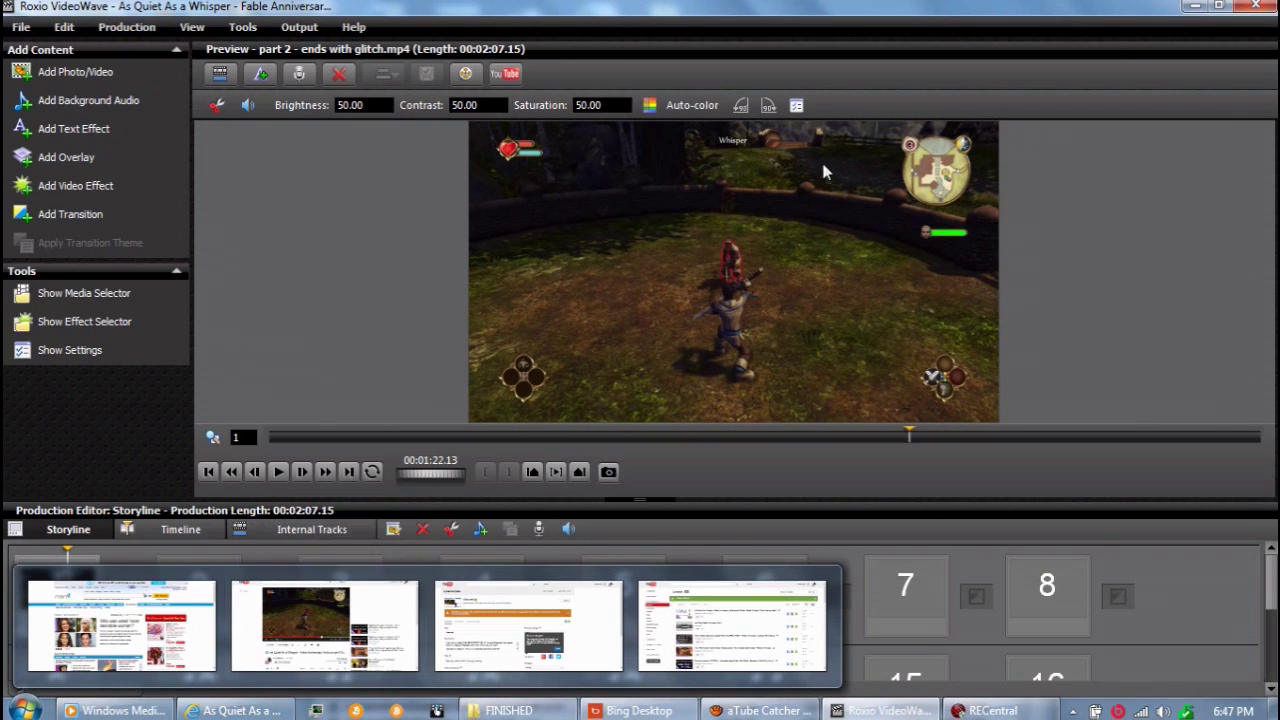
click(325, 625)
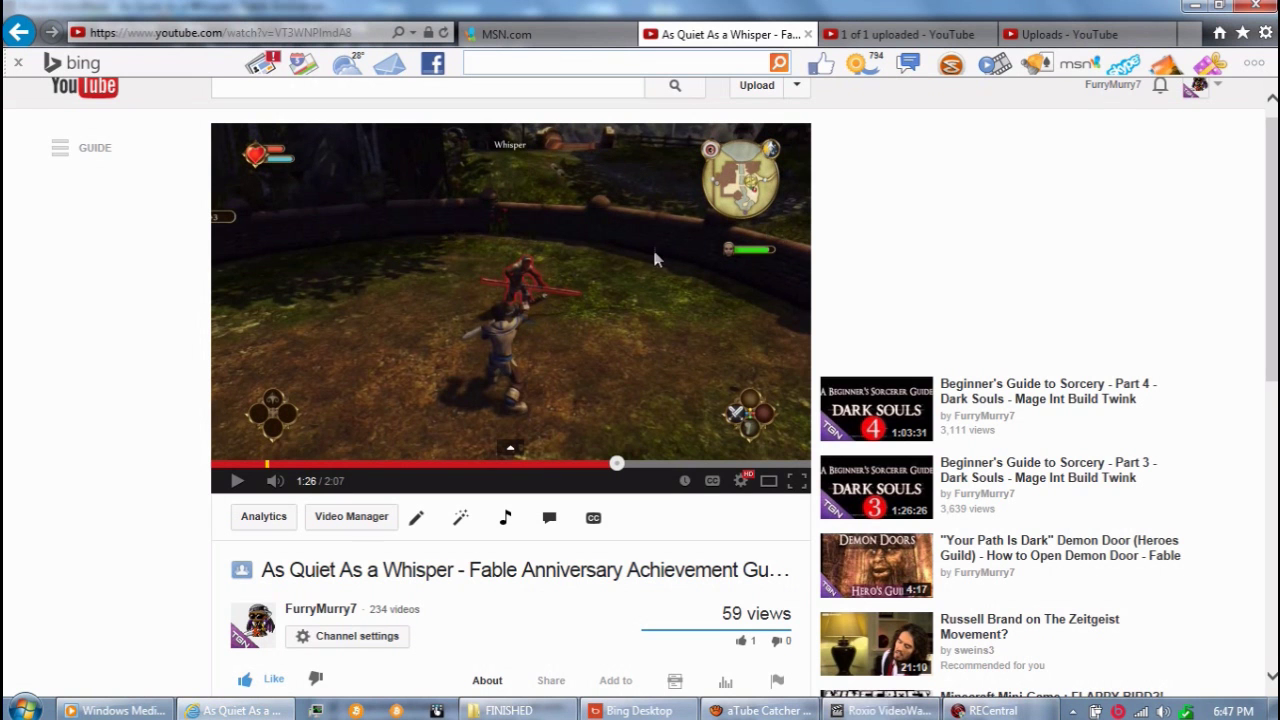
click(880, 710)
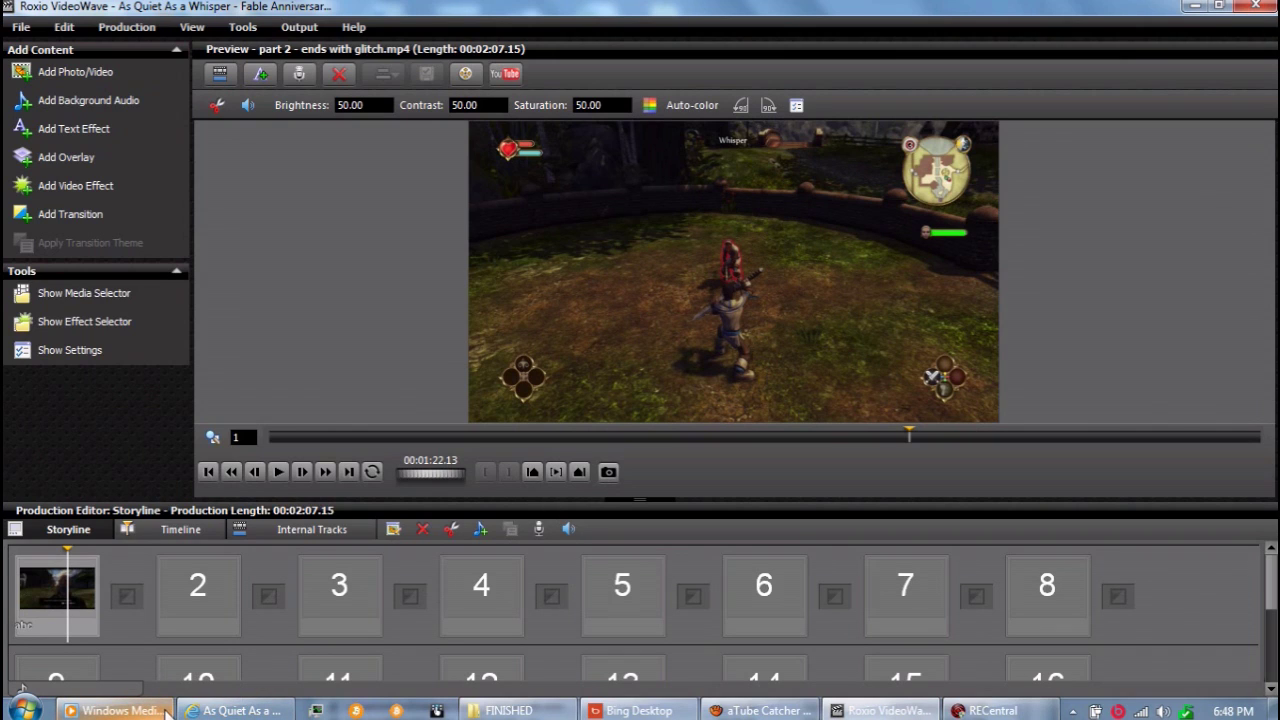
- Place the Media Player window beside the VideoWave preview, then bring up RECentral's live view
mouse_move(140, 708)
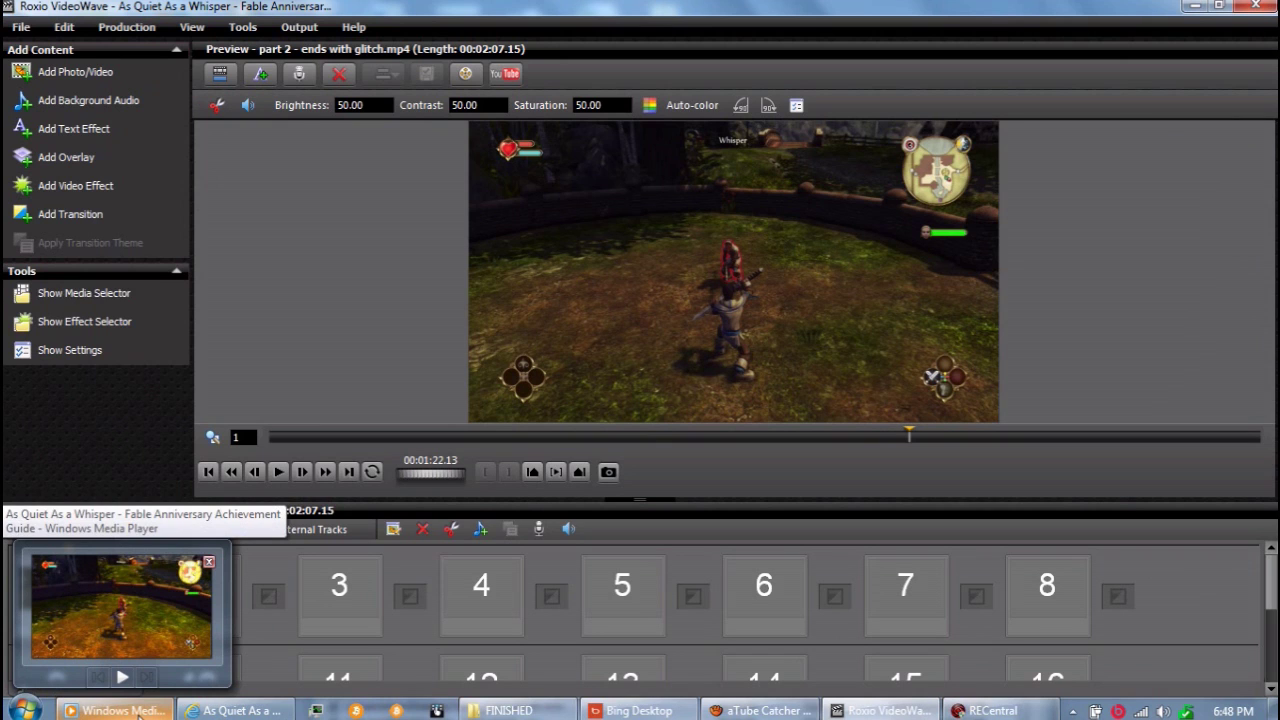
click(140, 712)
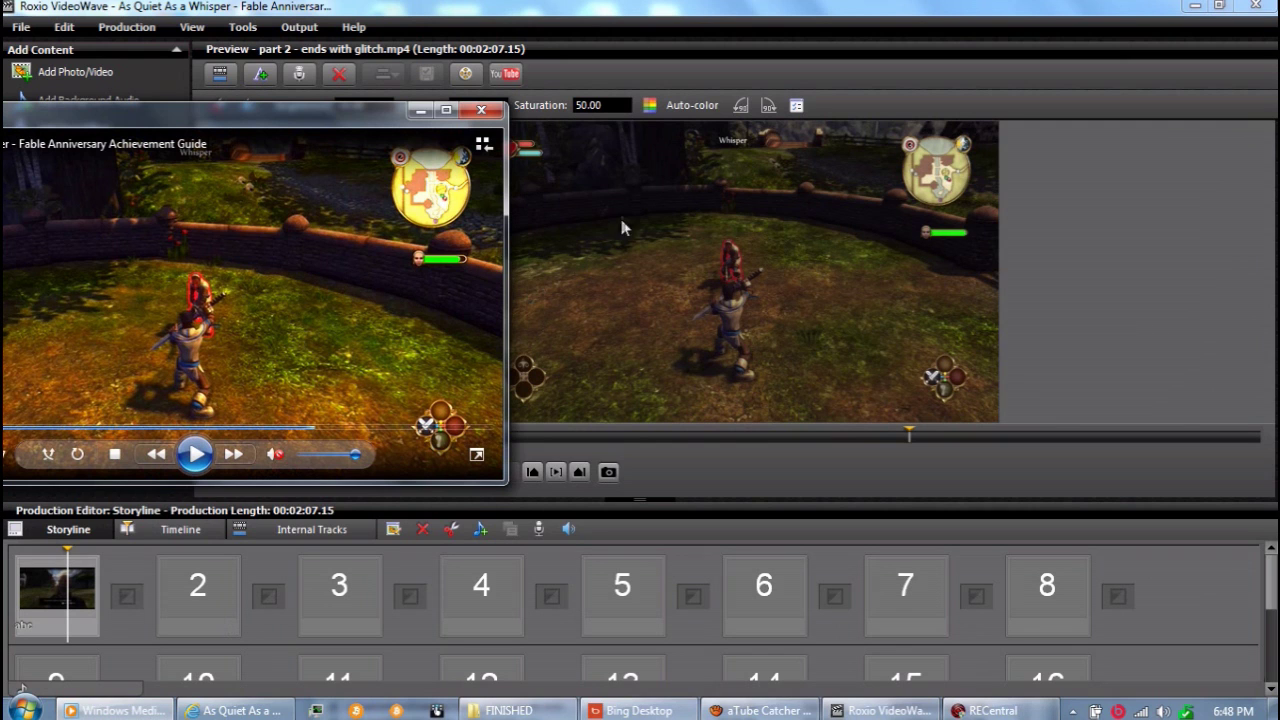
drag(254, 113, 292, 101)
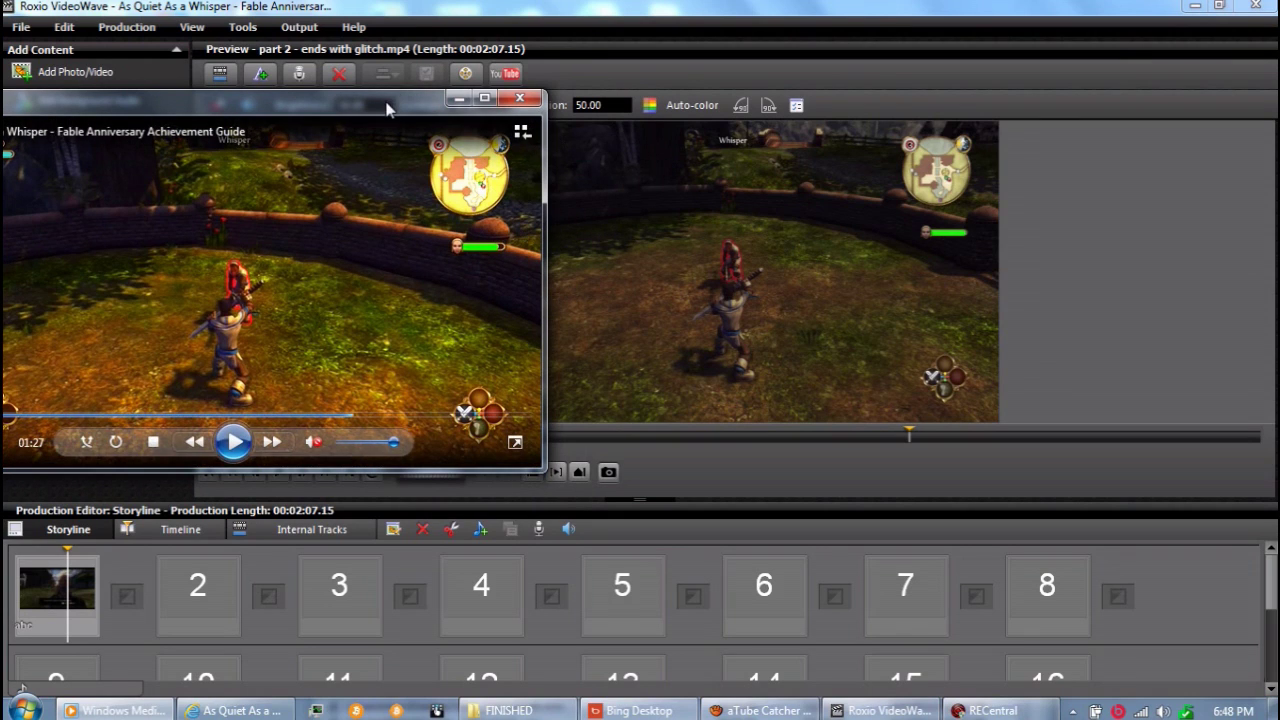
drag(386, 105, 386, 99)
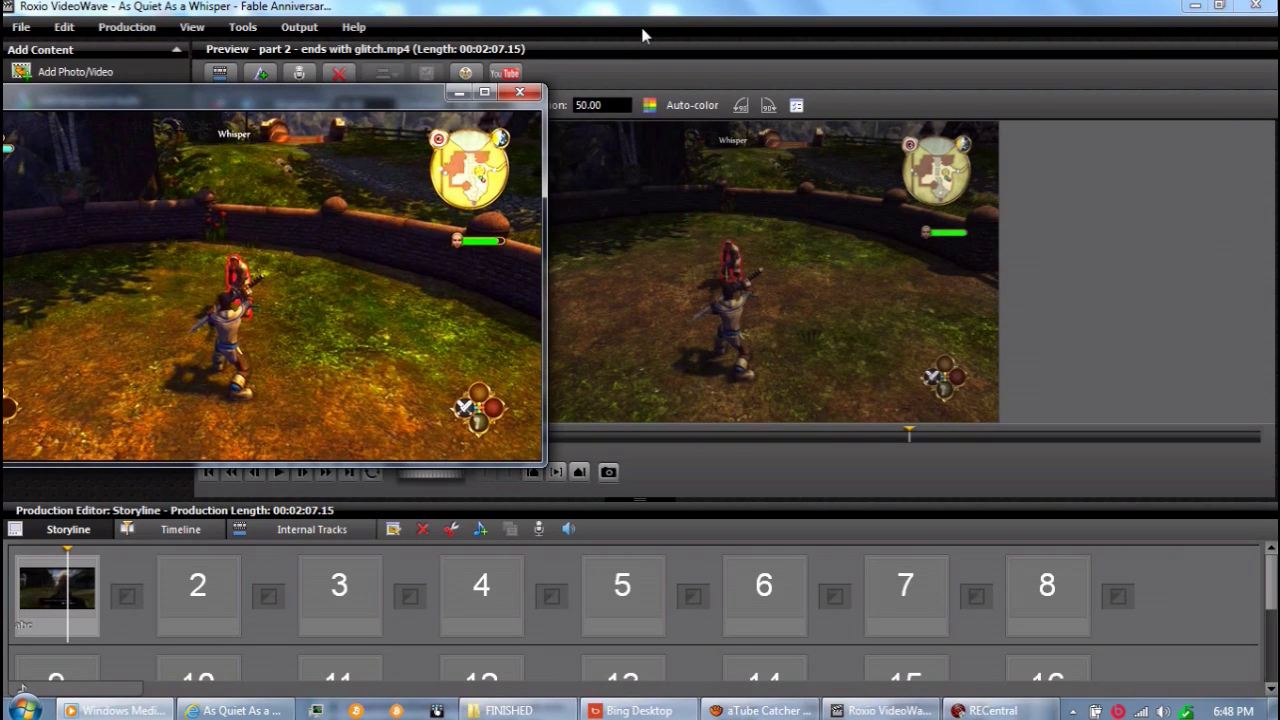
click(643, 35)
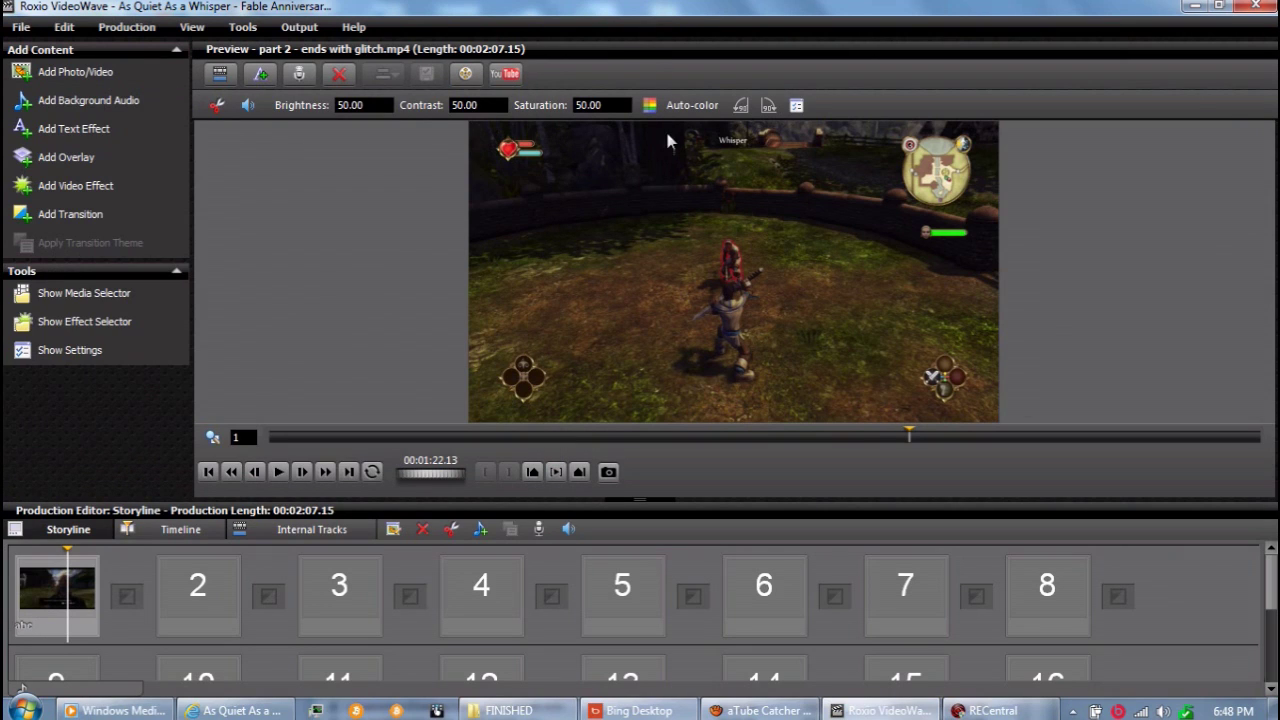
click(133, 712)
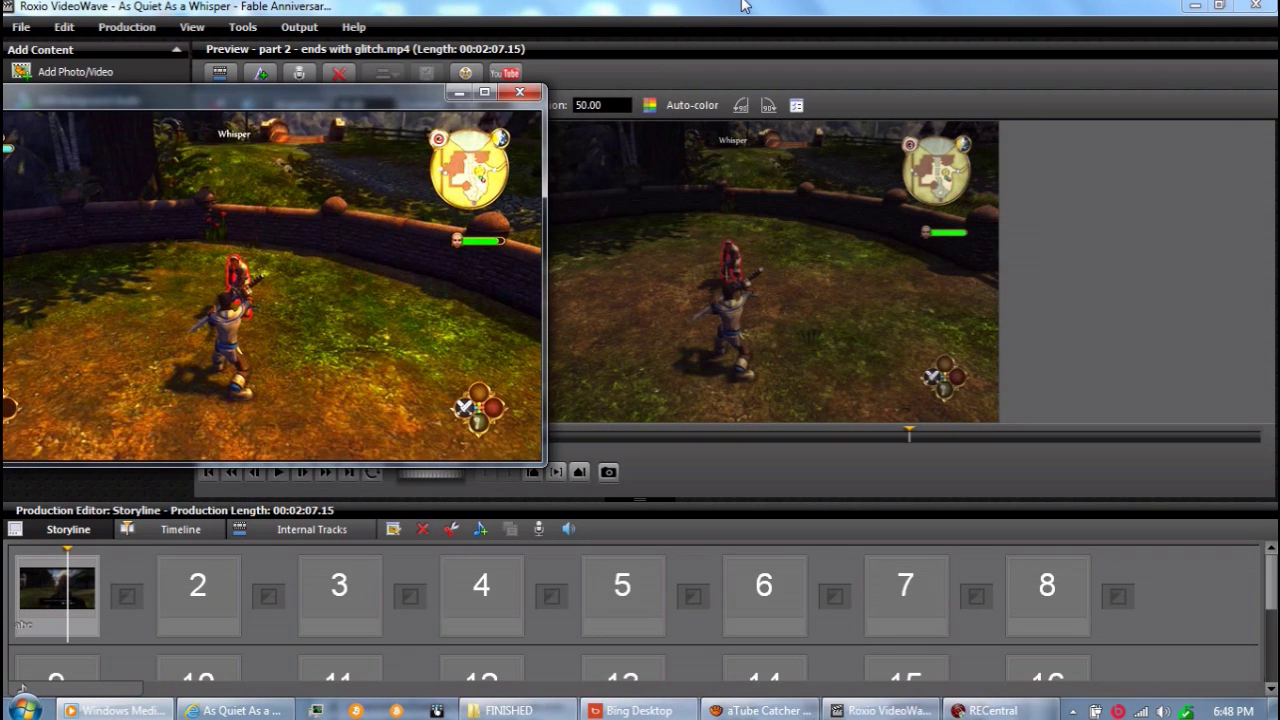
mouse_move(378, 140)
mouse_move(382, 107)
mouse_down()
mouse_move(438, 149)
mouse_move(438, 130)
mouse_move(385, 97)
mouse_up()
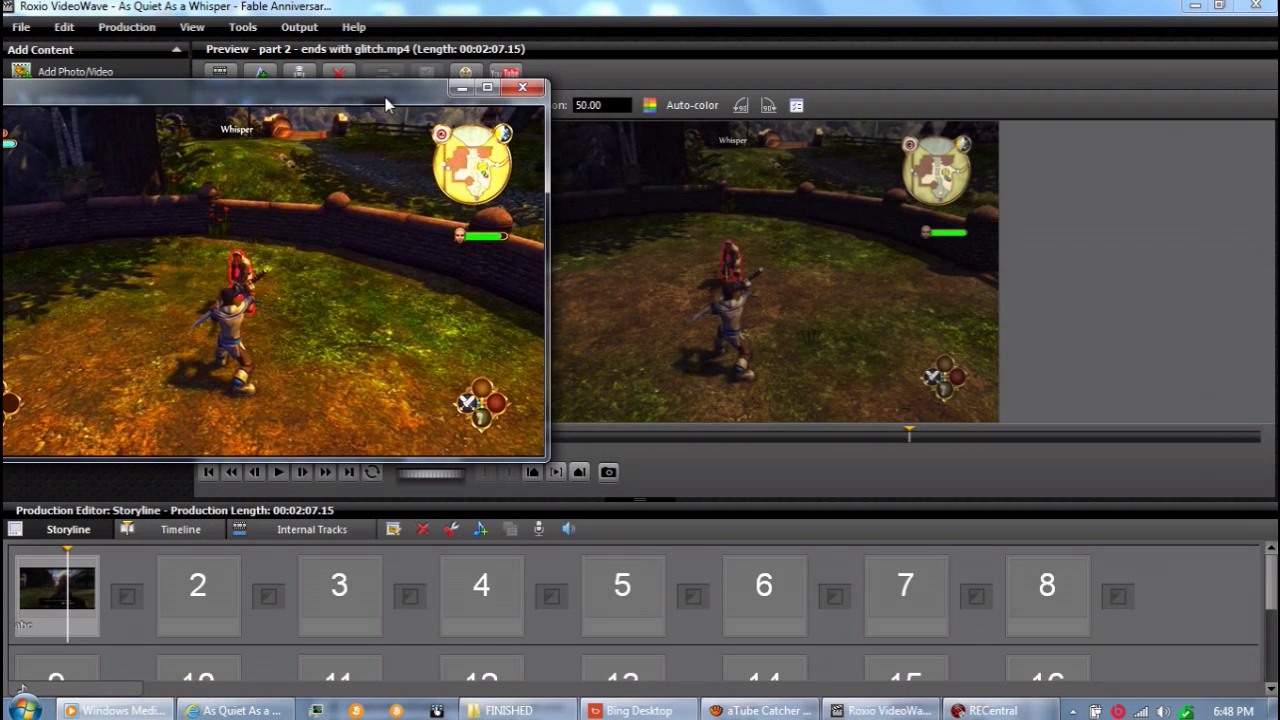
click(985, 710)
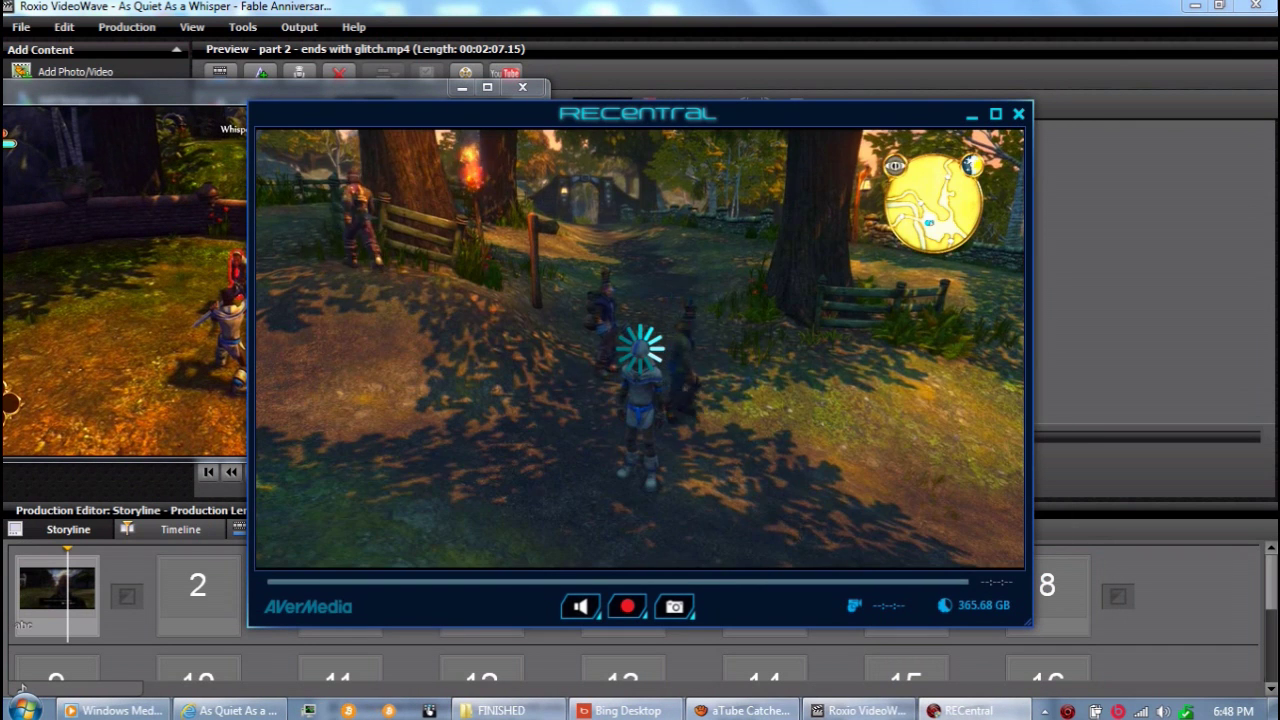
- Move the floating player aside and open RECentral's capture home with 'Default Profile test' (MP4, 1920x1080)
click(336, 95)
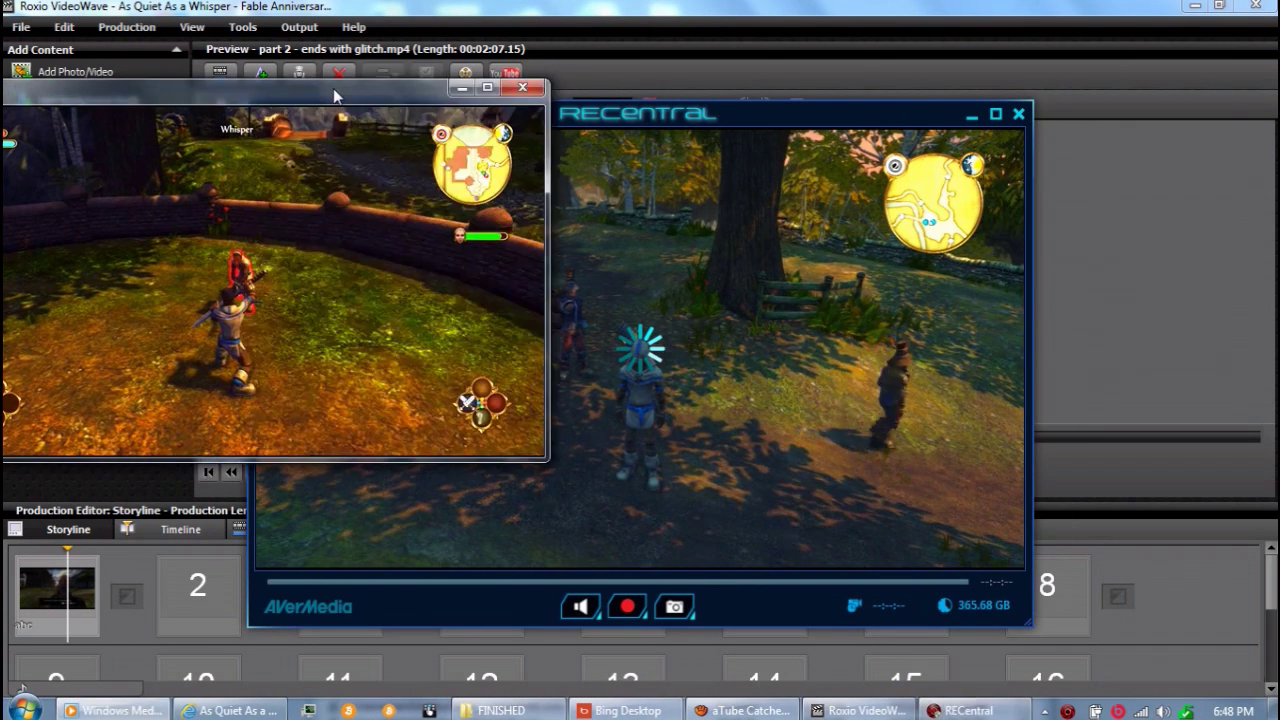
mouse_move(336, 95)
mouse_down()
mouse_move(600, 170)
mouse_move(583, 150)
mouse_move(223, 86)
mouse_move(347, 76)
mouse_up()
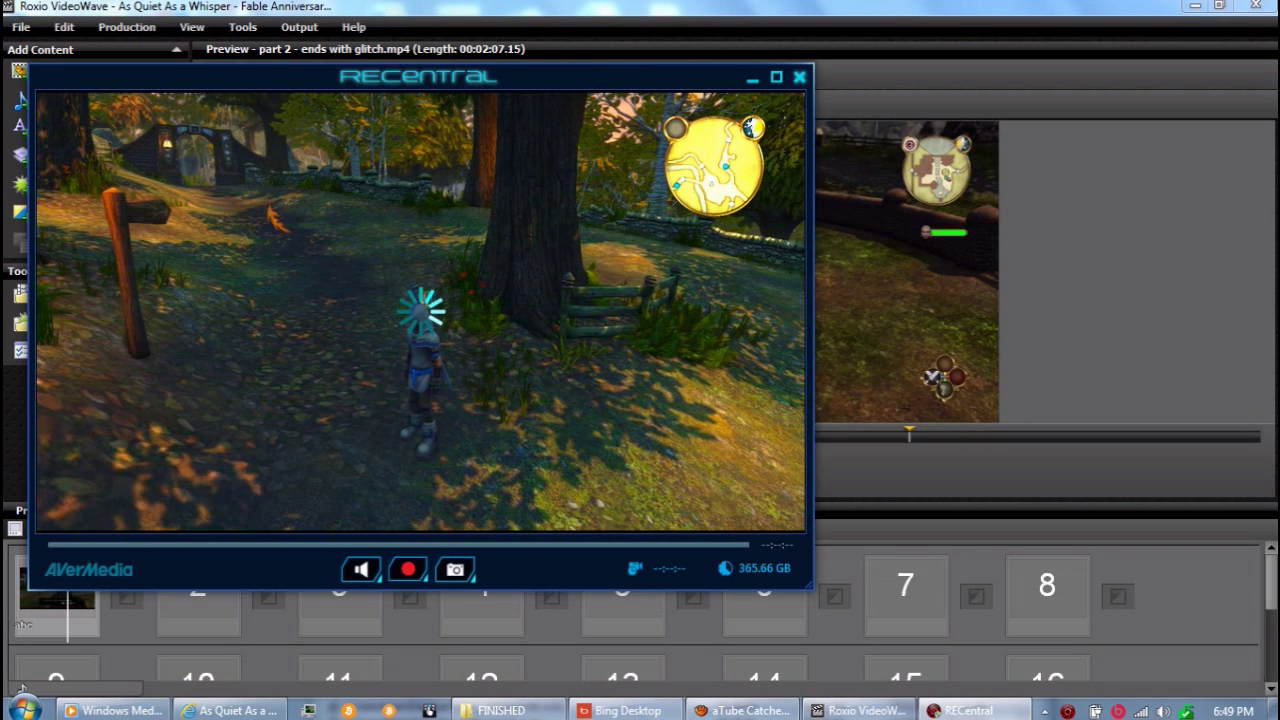
click(799, 76)
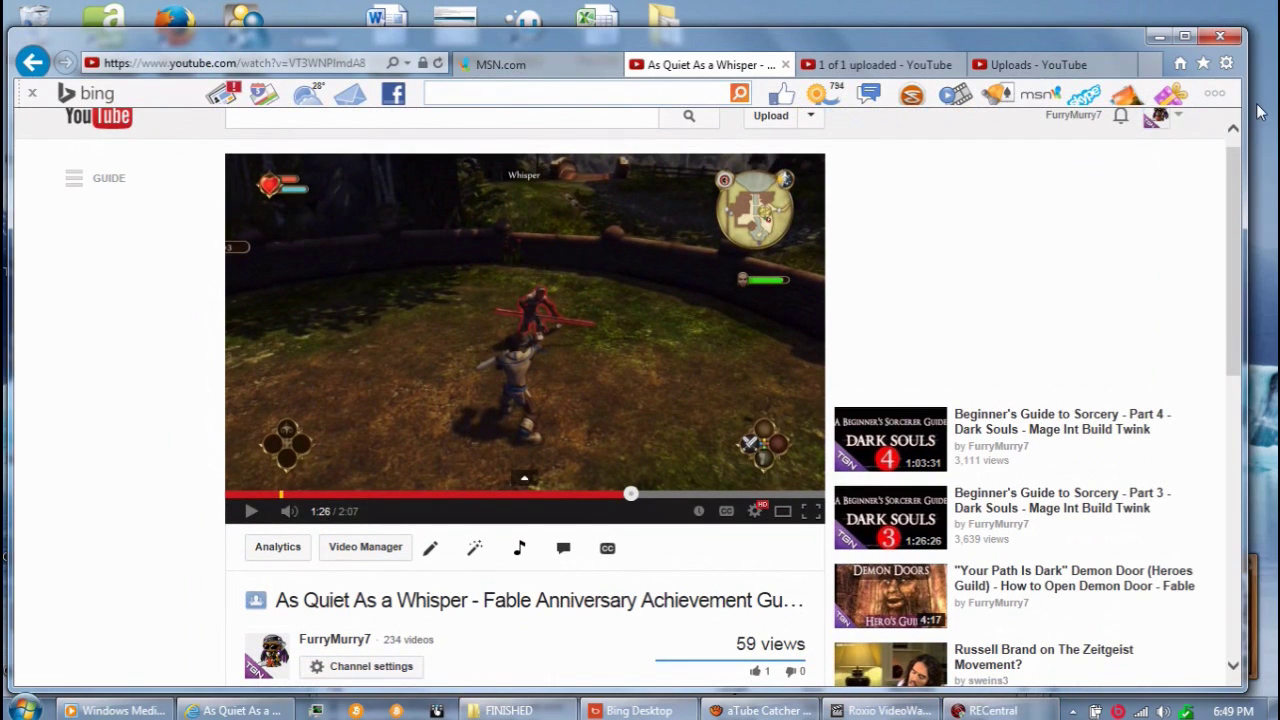
- Open the Intel Graphics and Media Control Panel in Advanced Mode from the desktop
right_click(1258, 112)
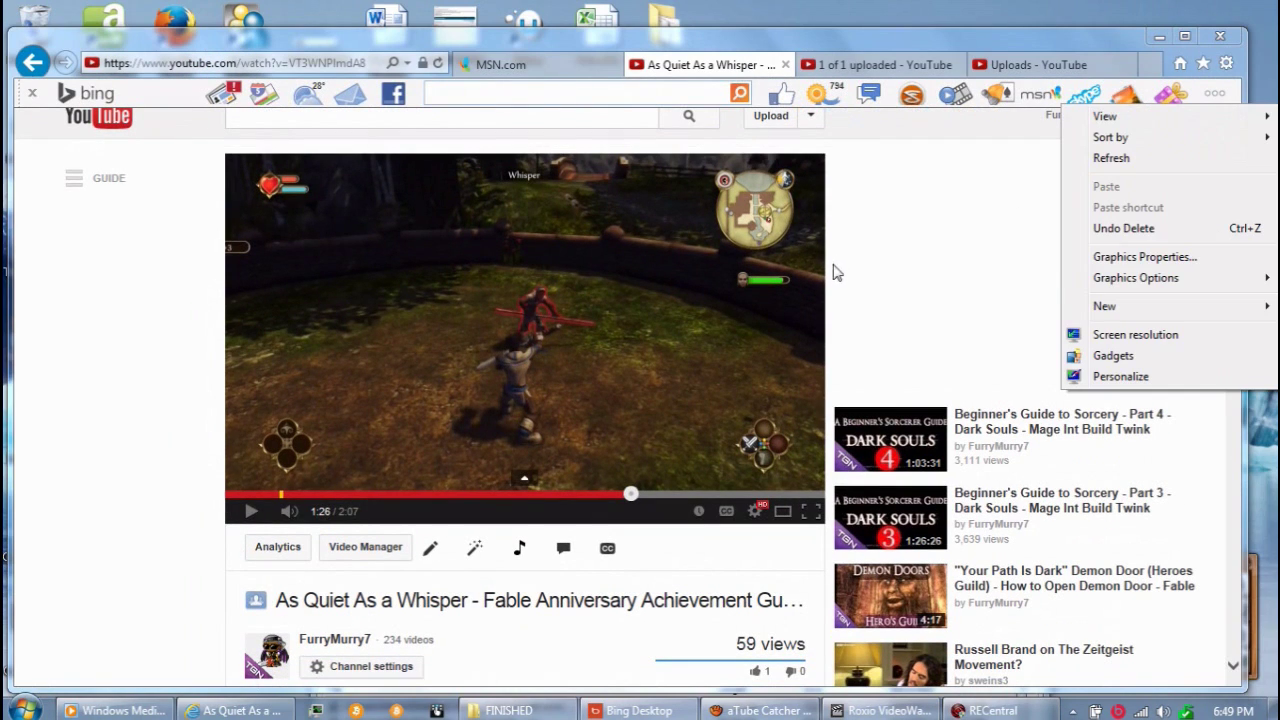
click(1140, 254)
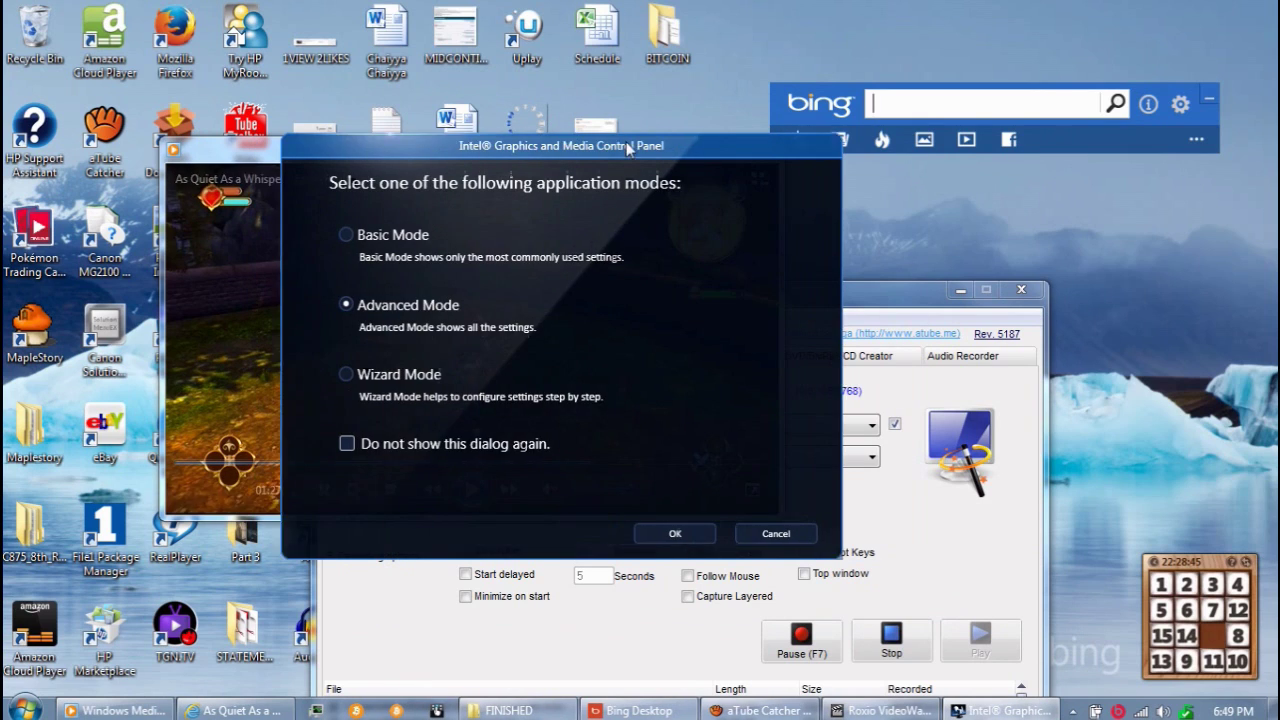
drag(628, 148, 652, 158)
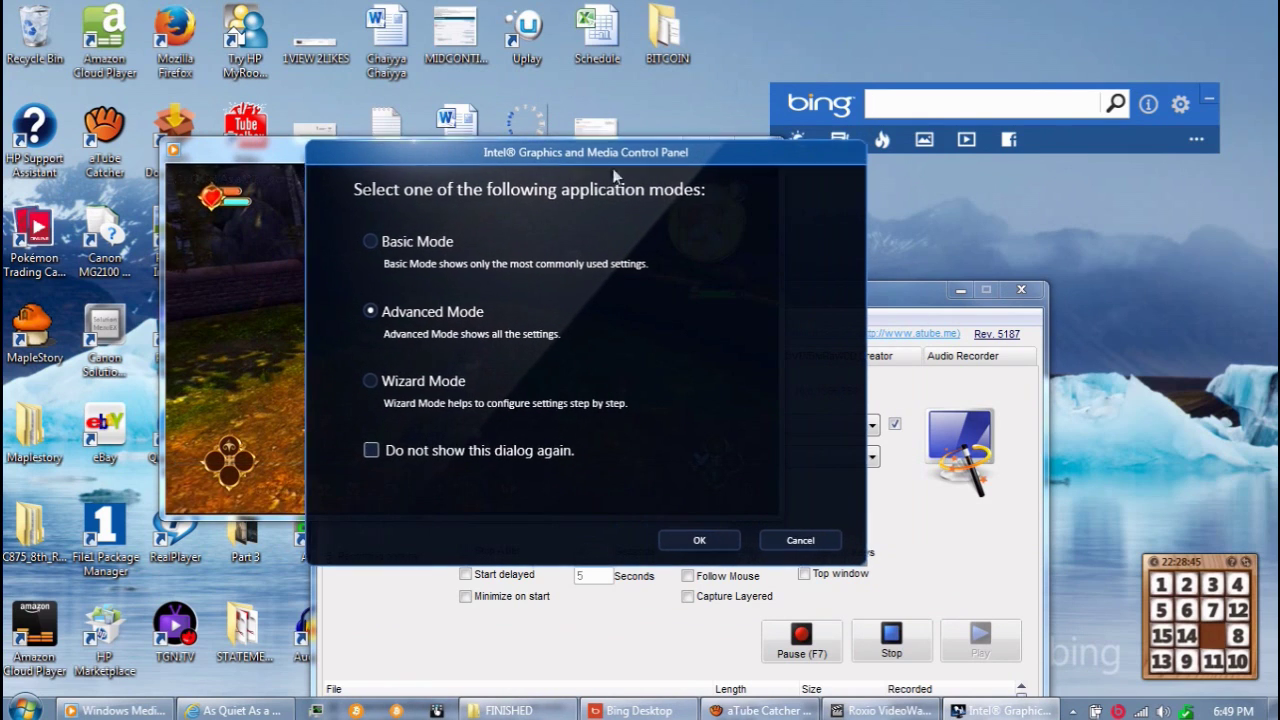
click(698, 543)
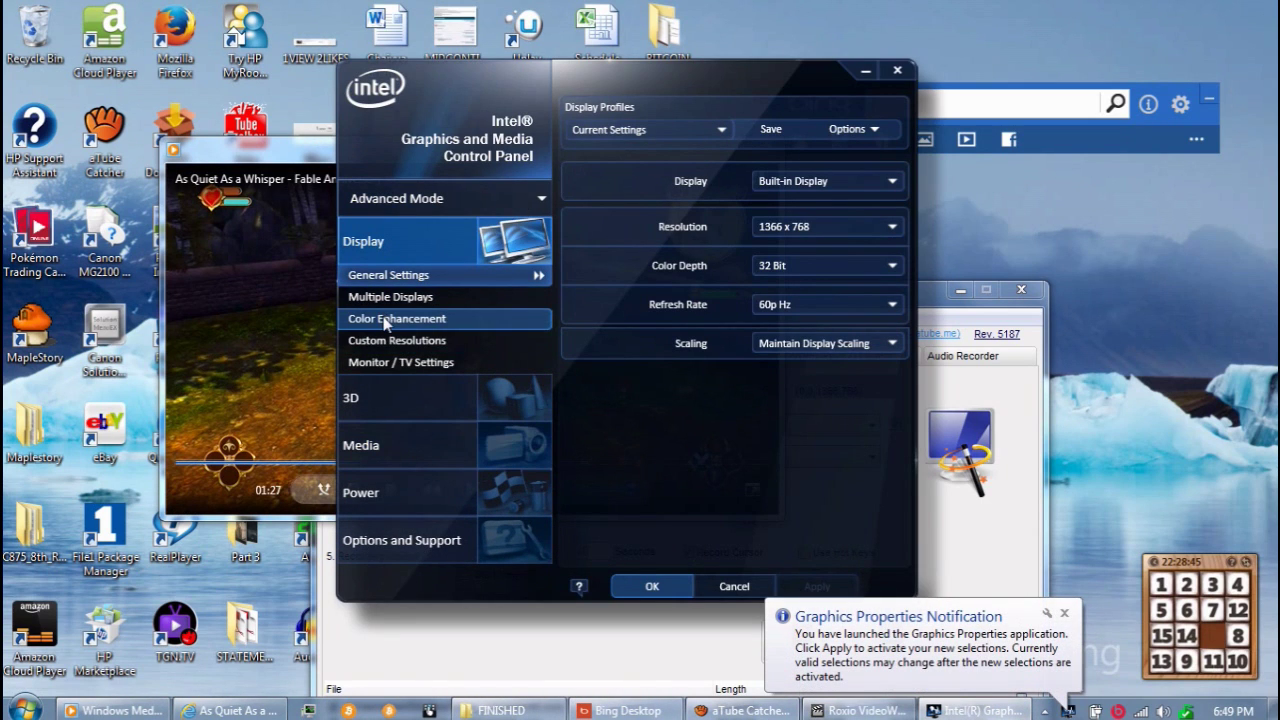
- Under Display > Color Enhancement, try different Saturation levels, leaving it at 0
click(386, 320)
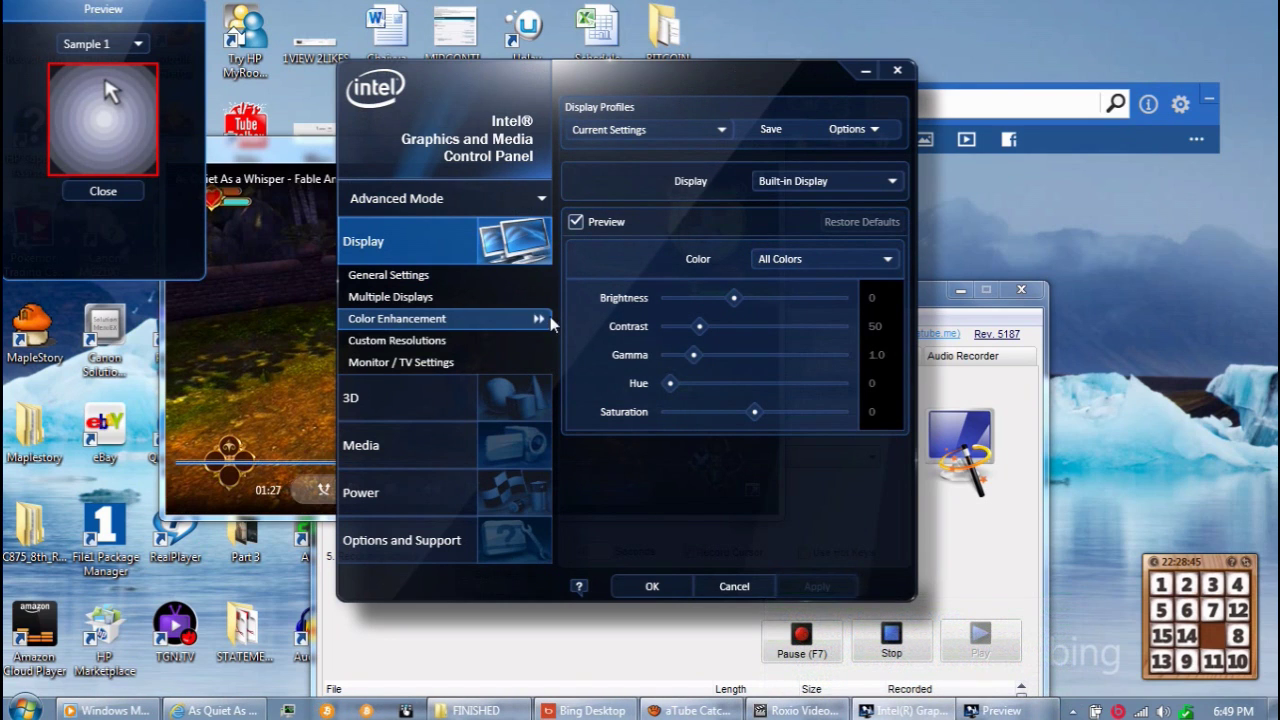
drag(692, 85, 893, 68)
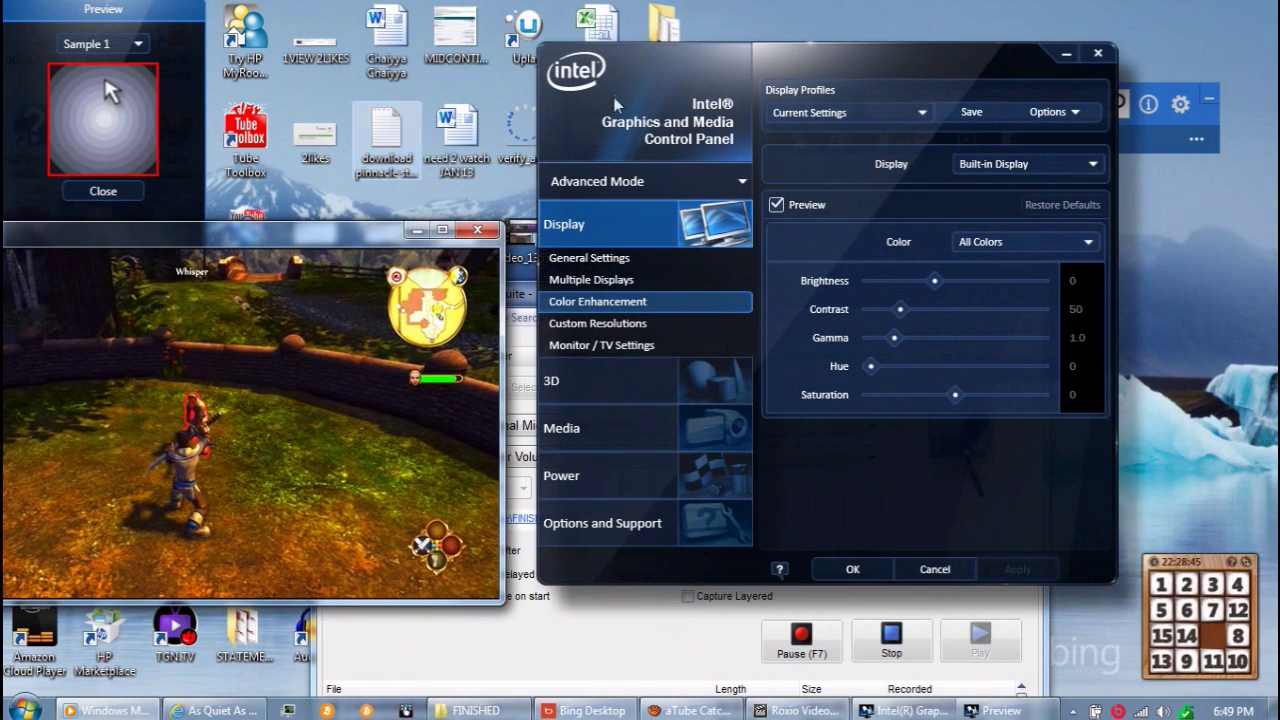
mouse_move(956, 399)
mouse_down()
mouse_move(900, 395)
mouse_move(957, 400)
mouse_up()
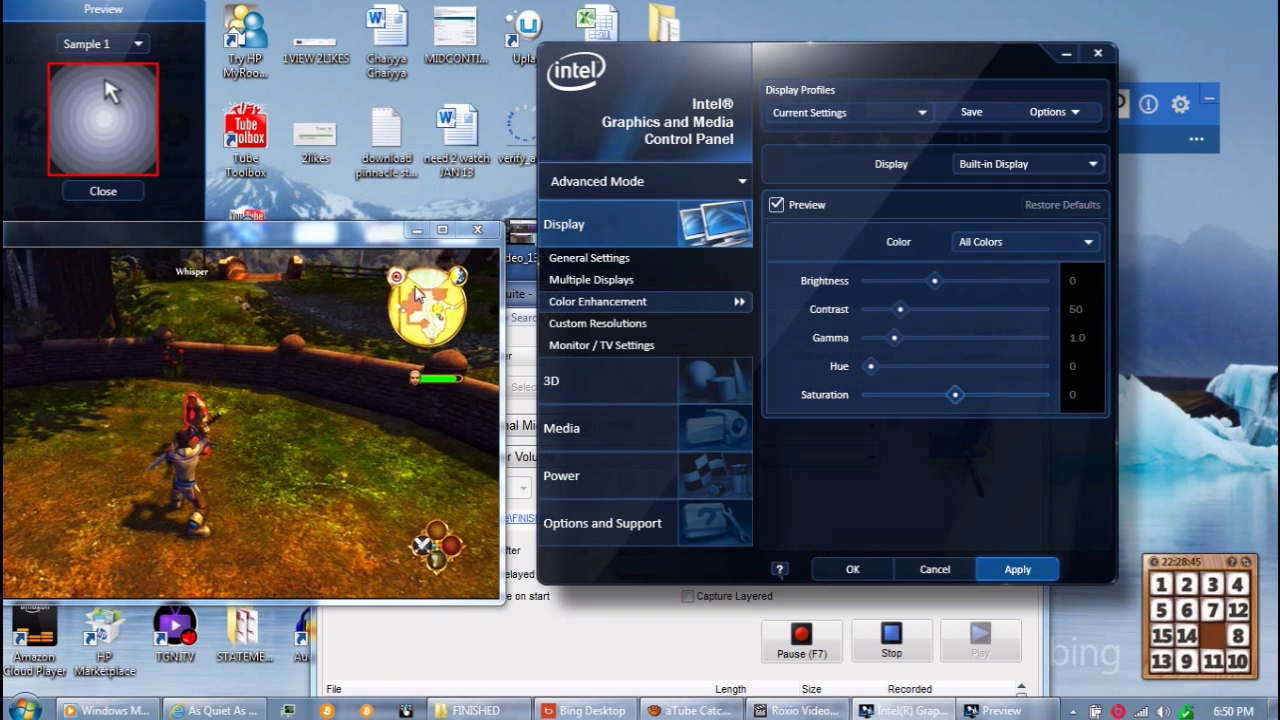
mouse_move(303, 259)
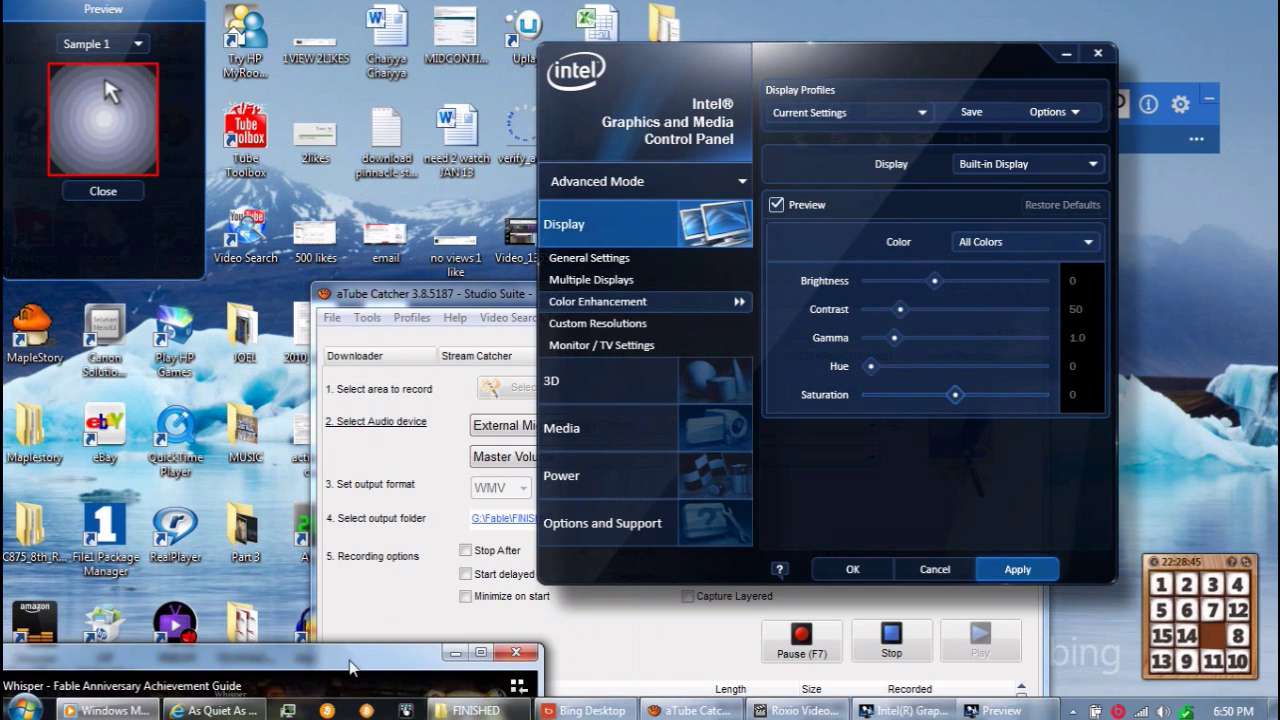